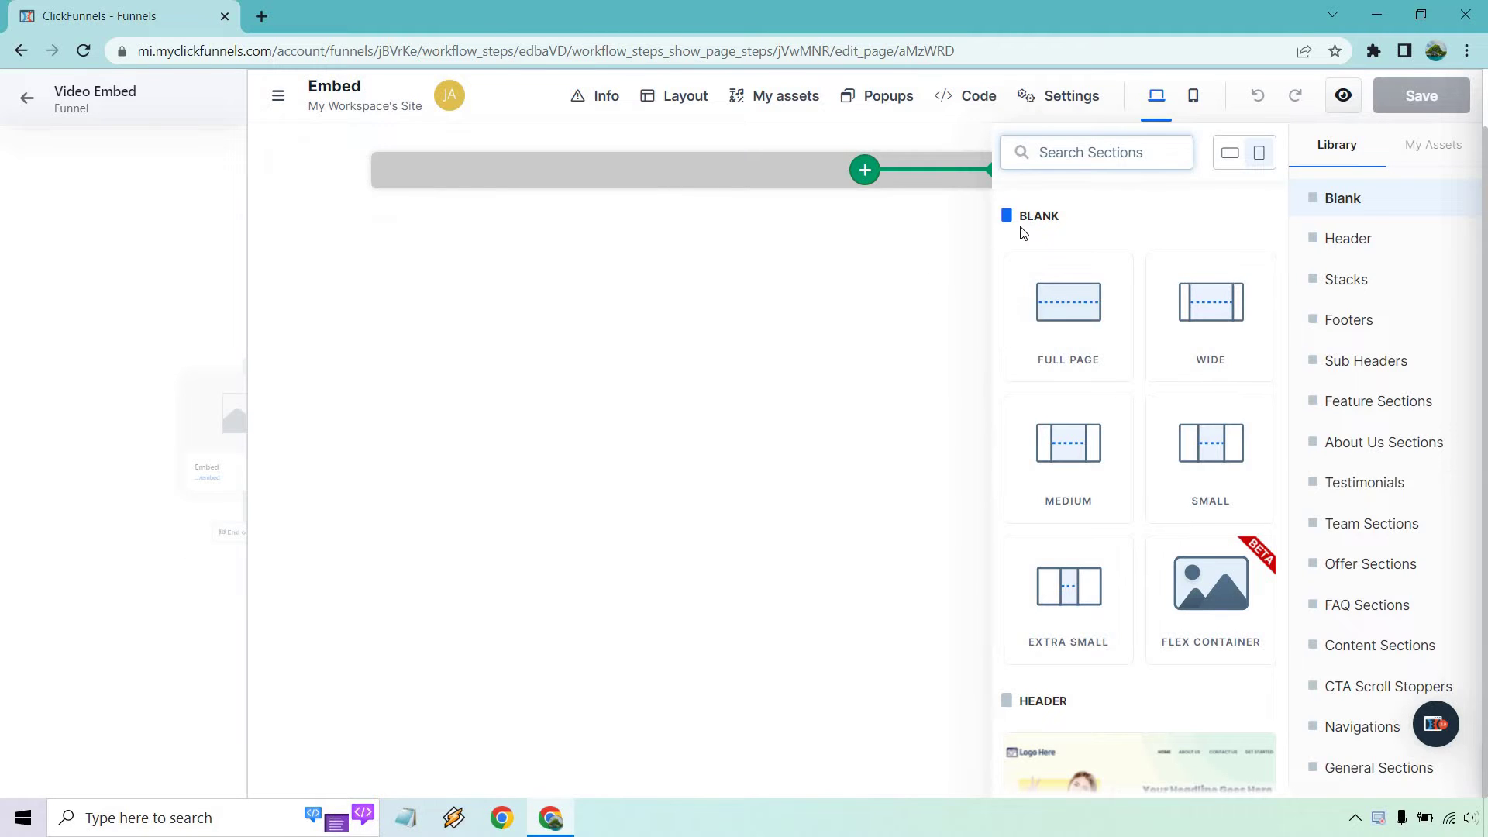
Add a Wide blank section to the empty Embed page.
{"action": "left_click", "coordinate": [1211, 308]}
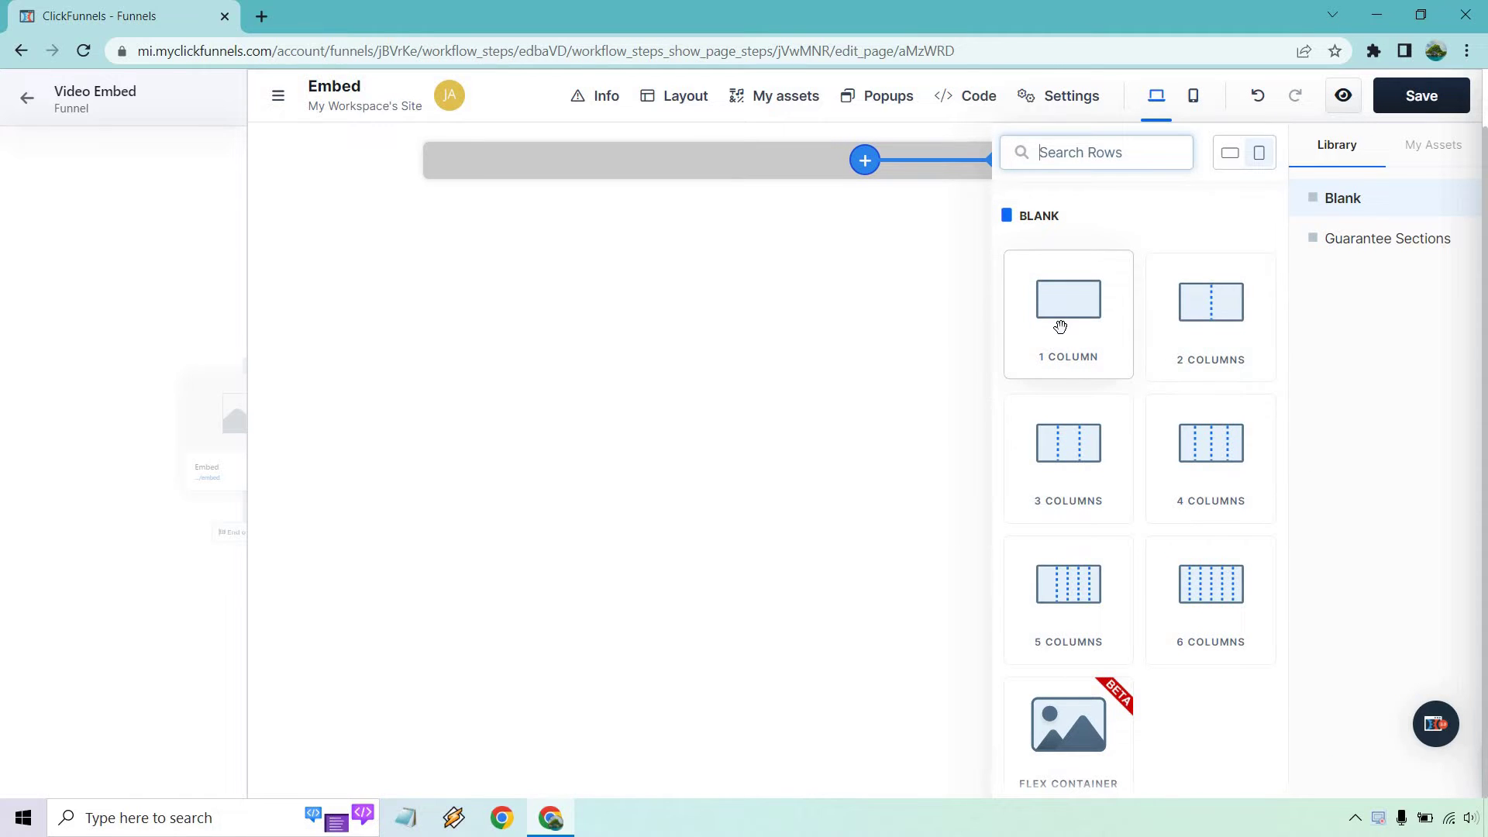
Add a one-column row with a video element, then delete the video, row and section.
{"action": "left_click", "coordinate": [1060, 326]}
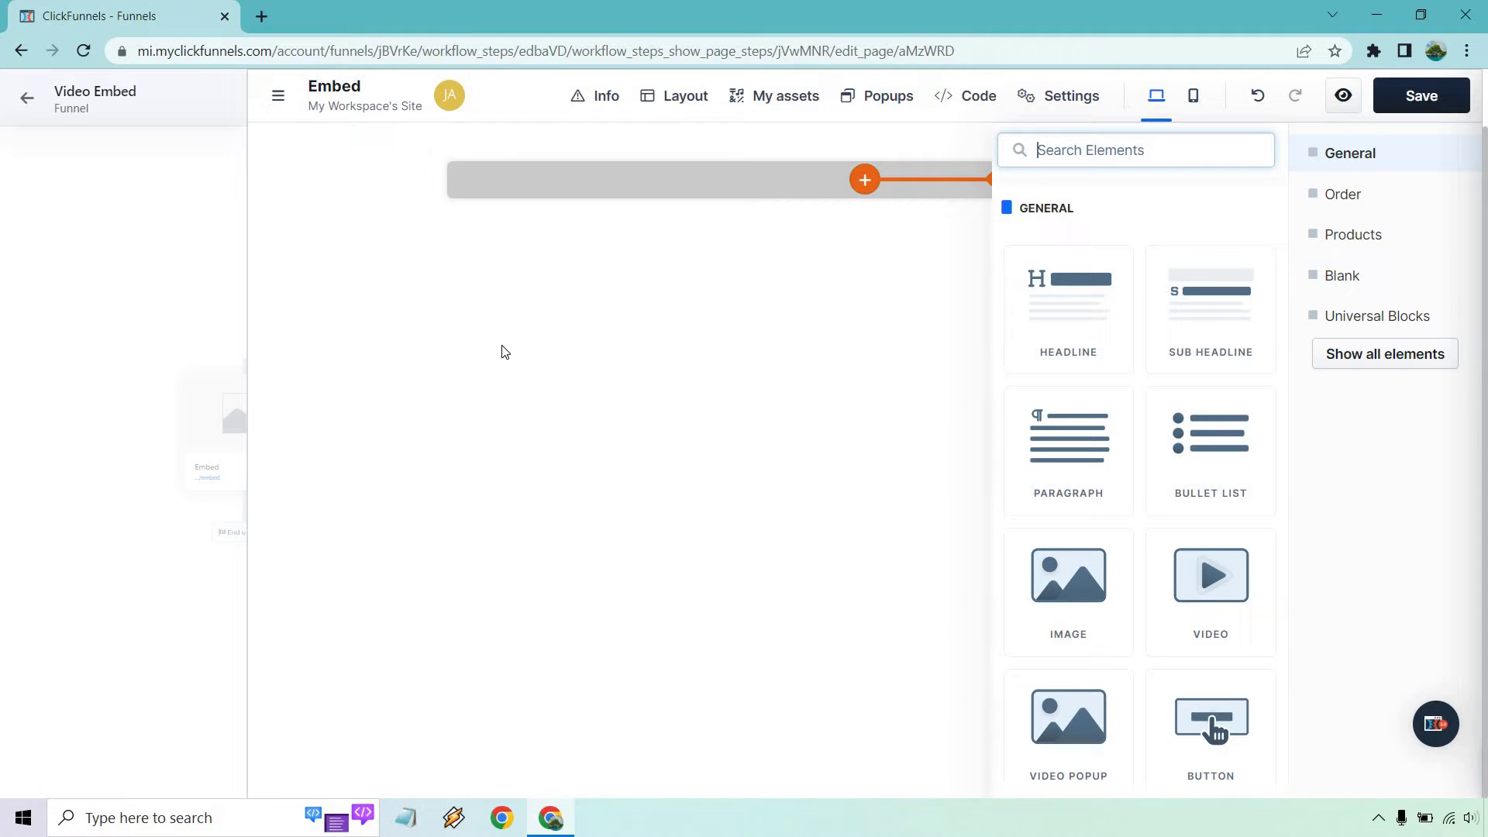
{"action": "scroll", "coordinate": [1070, 389], "scroll_direction": "down", "scroll_amount": 1}
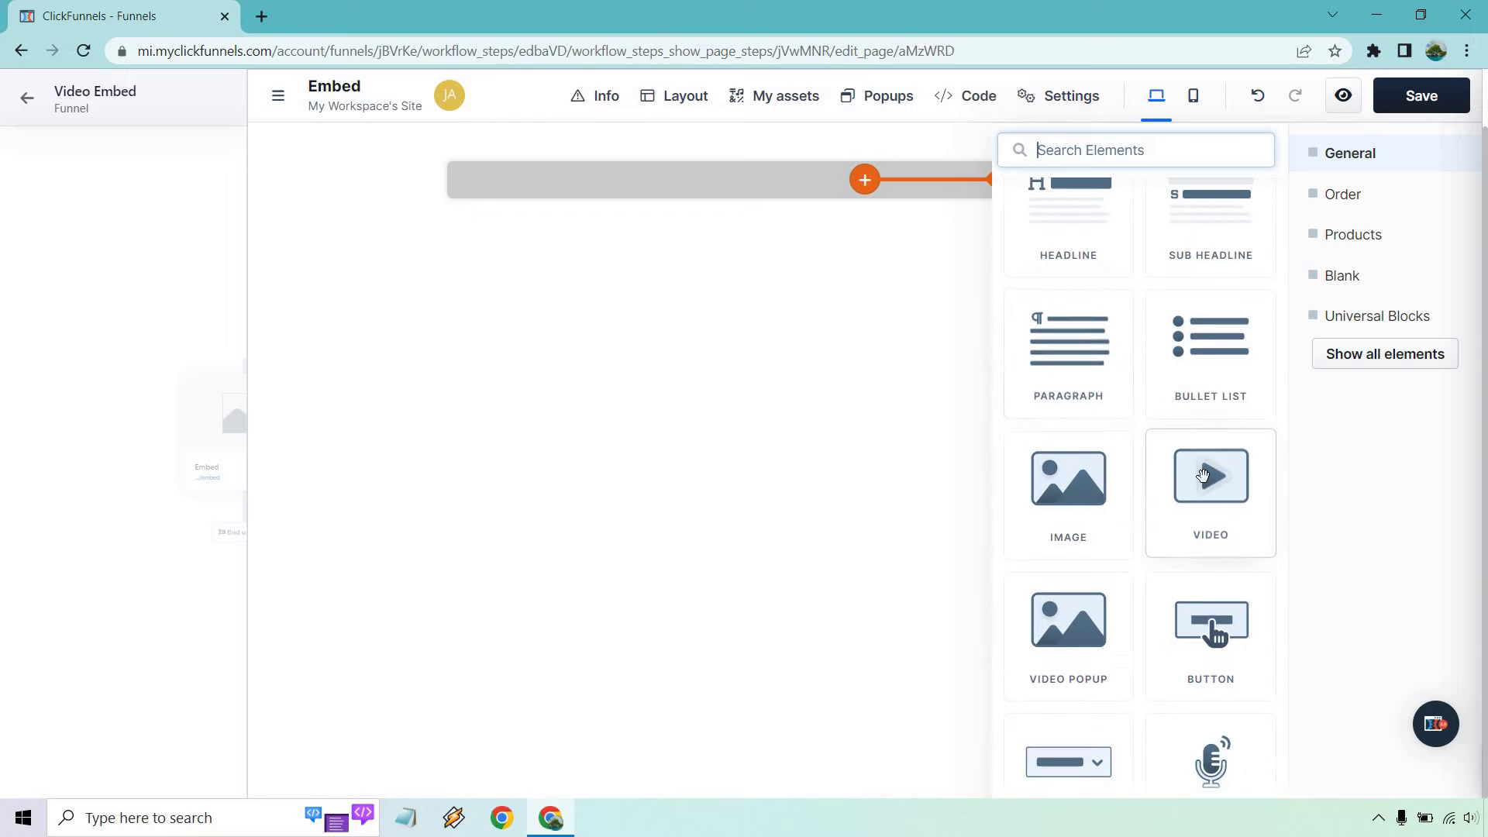
{"action": "left_click", "coordinate": [1202, 474]}
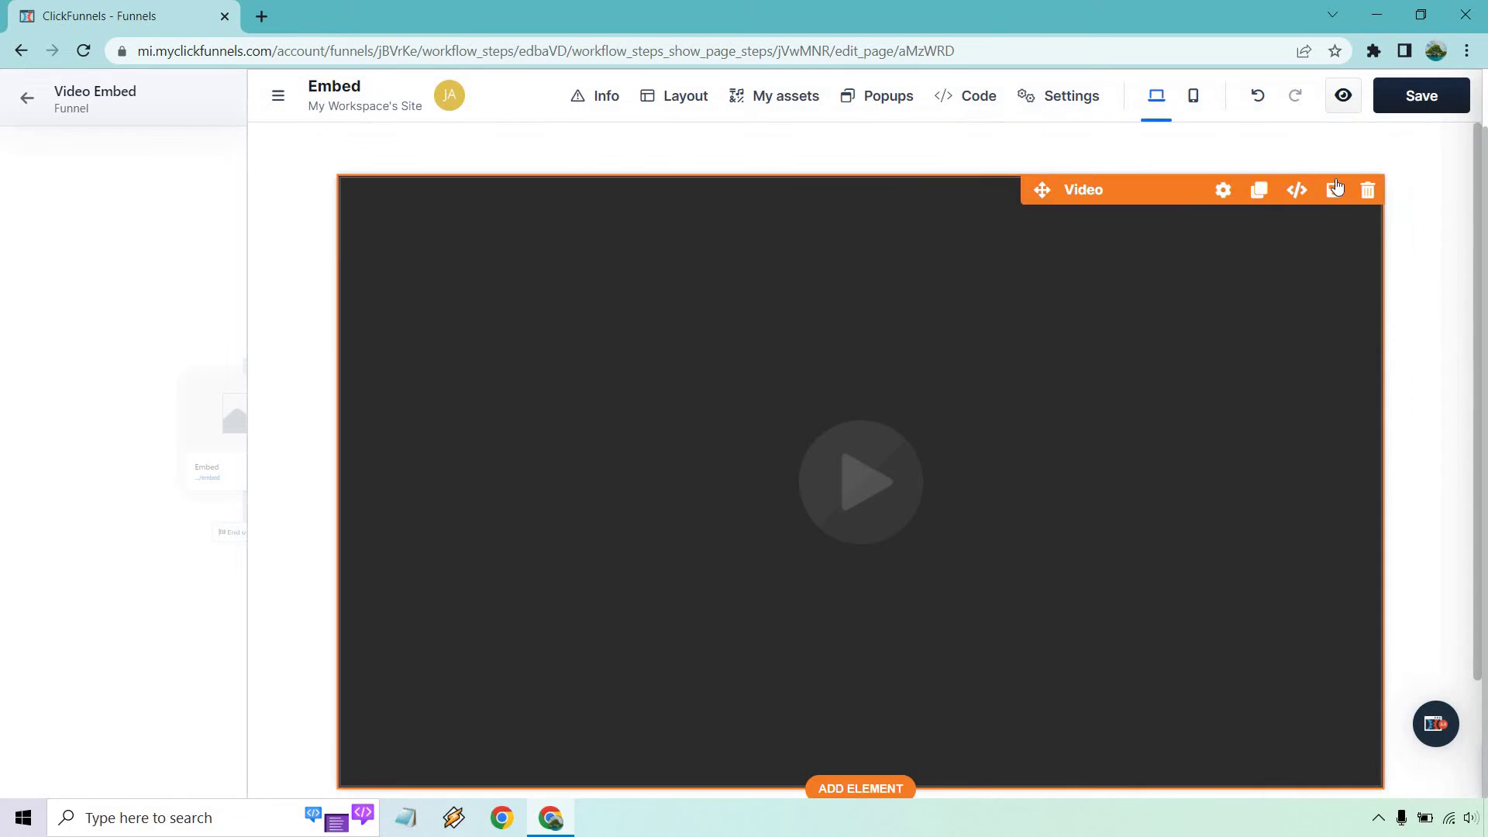
{"action": "left_click", "coordinate": [1368, 190]}
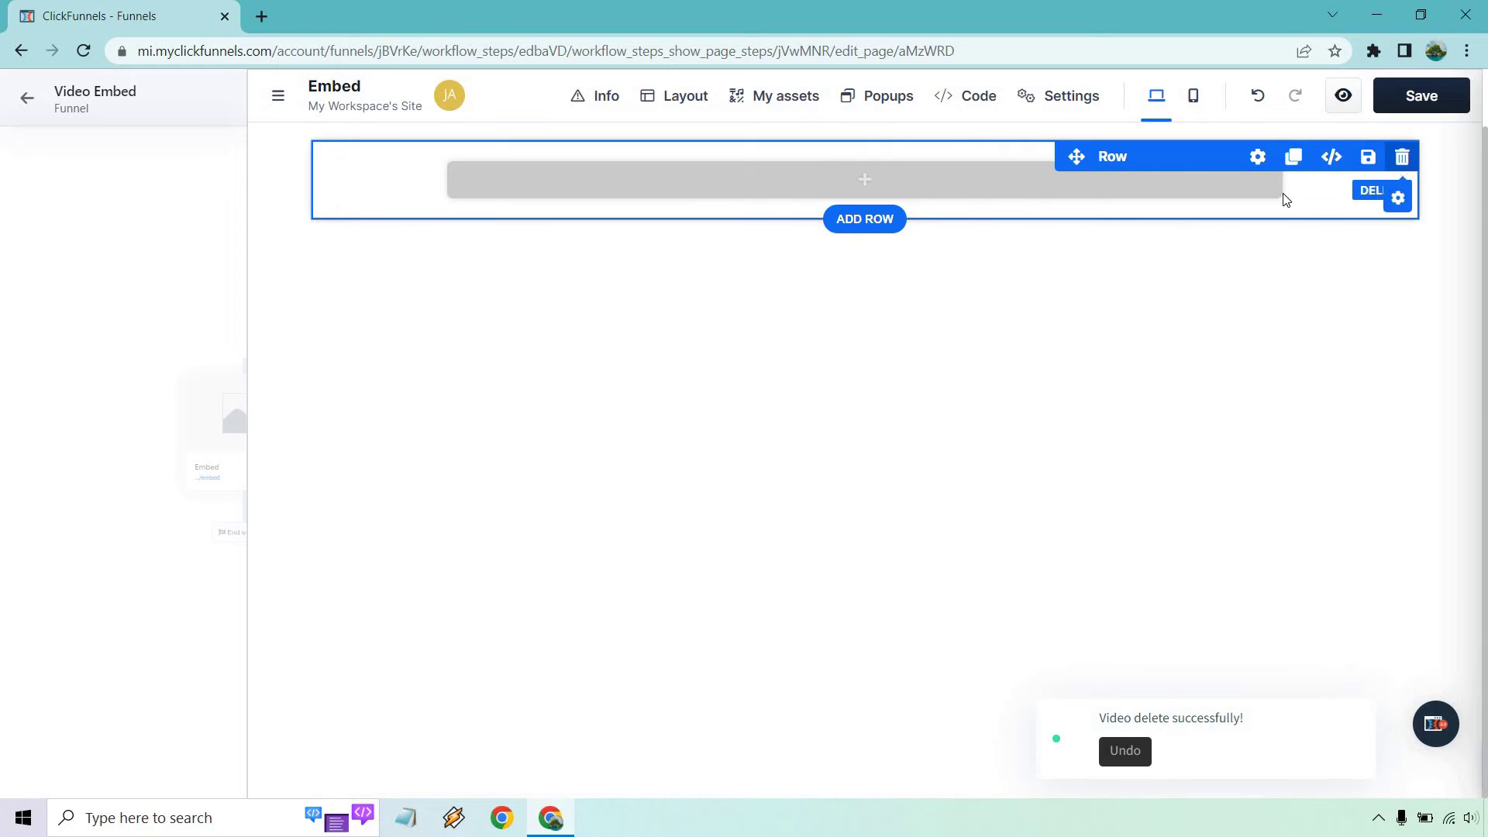
{"action": "left_click", "coordinate": [1401, 163]}
{"action": "left_click", "coordinate": [1424, 145]}
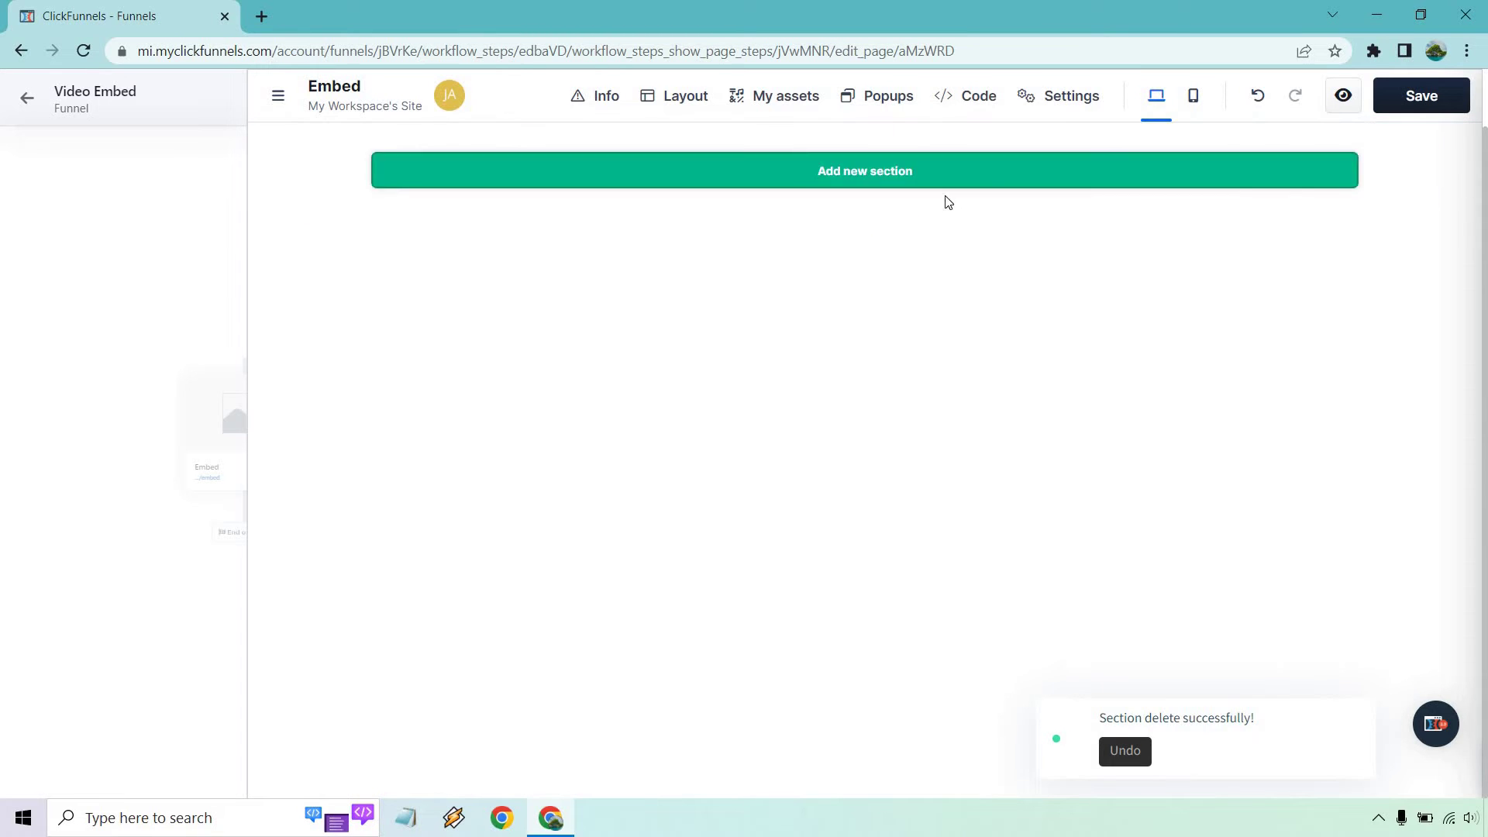
Add a Medium blank section with a 1 Column row holding a Video element.
{"action": "left_click", "coordinate": [940, 171]}
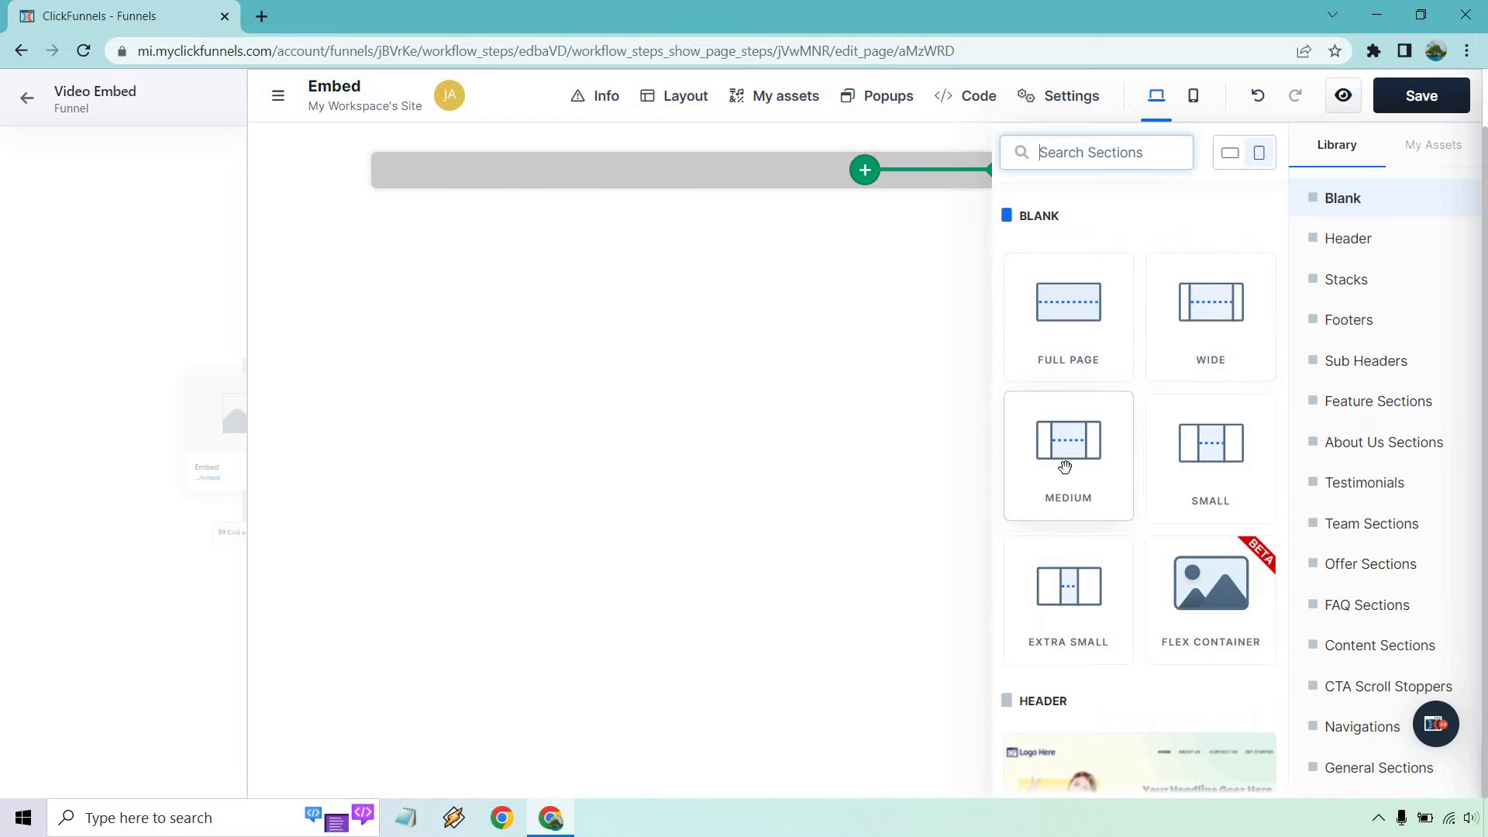
{"action": "left_click", "coordinate": [1067, 463]}
{"action": "left_click", "coordinate": [1049, 322]}
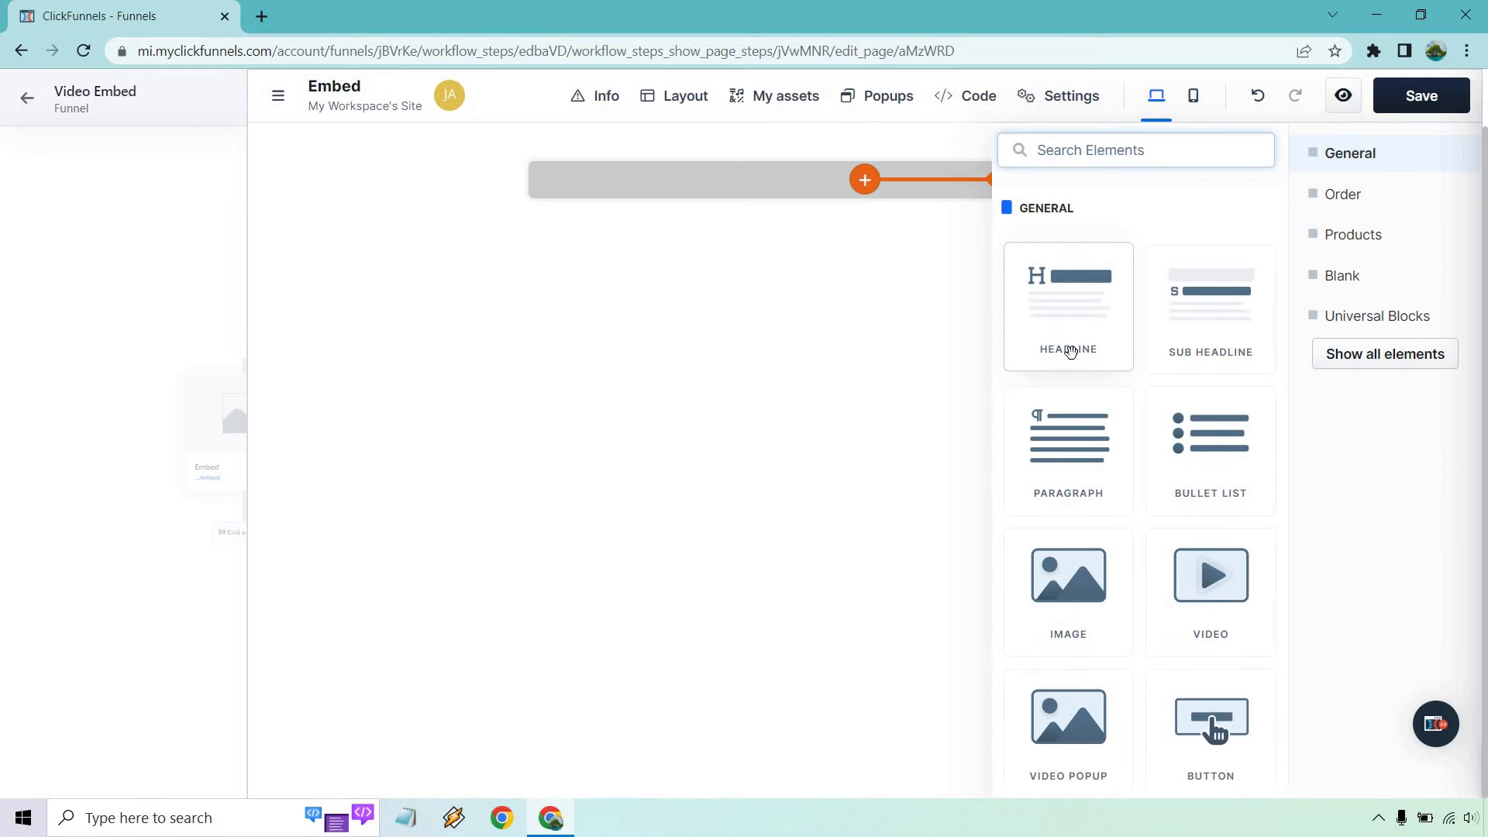
{"action": "left_click", "coordinate": [1210, 581]}
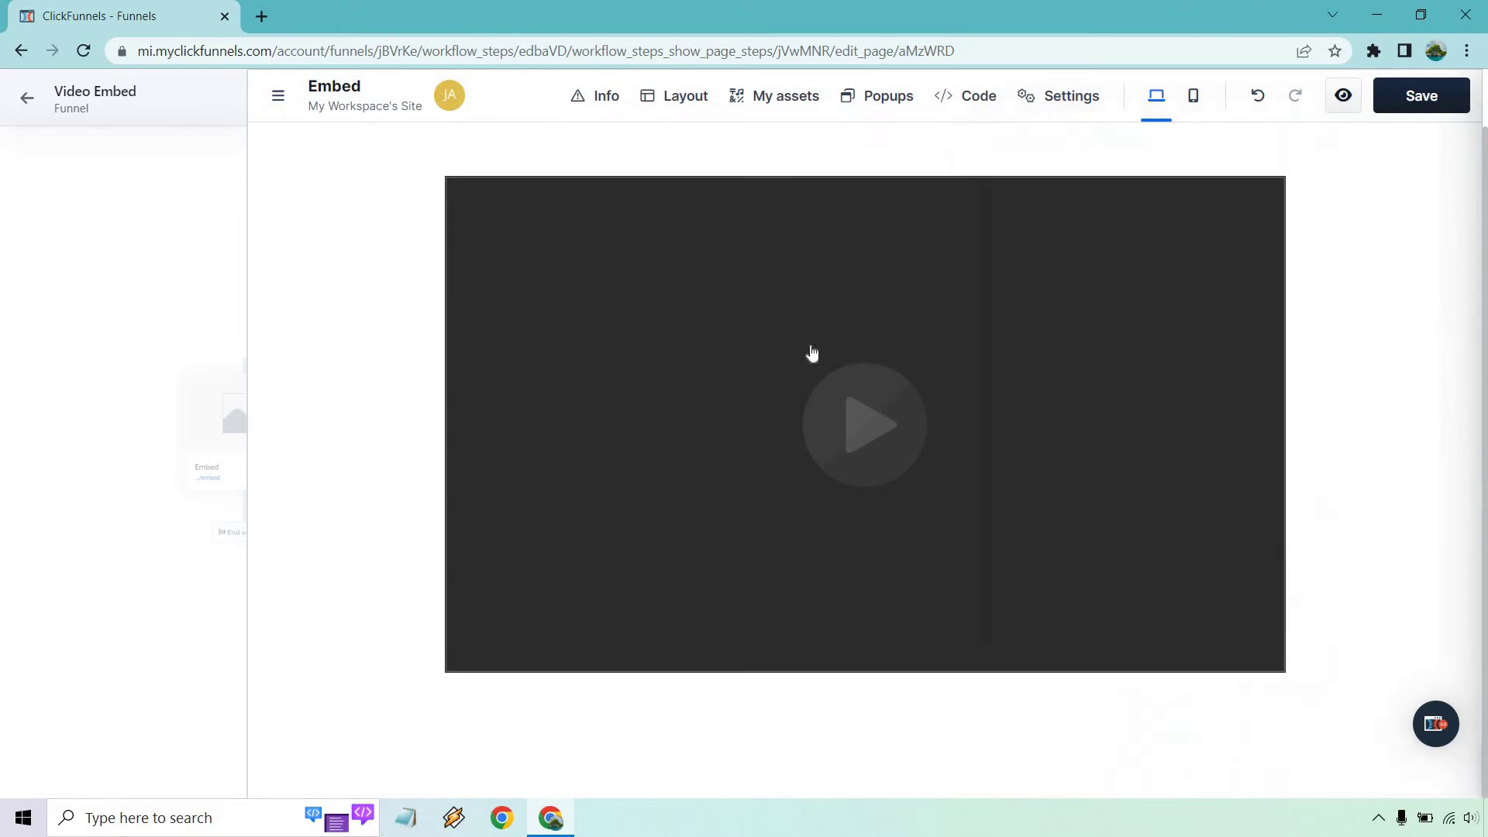
{"action": "left_click", "coordinate": [951, 350]}
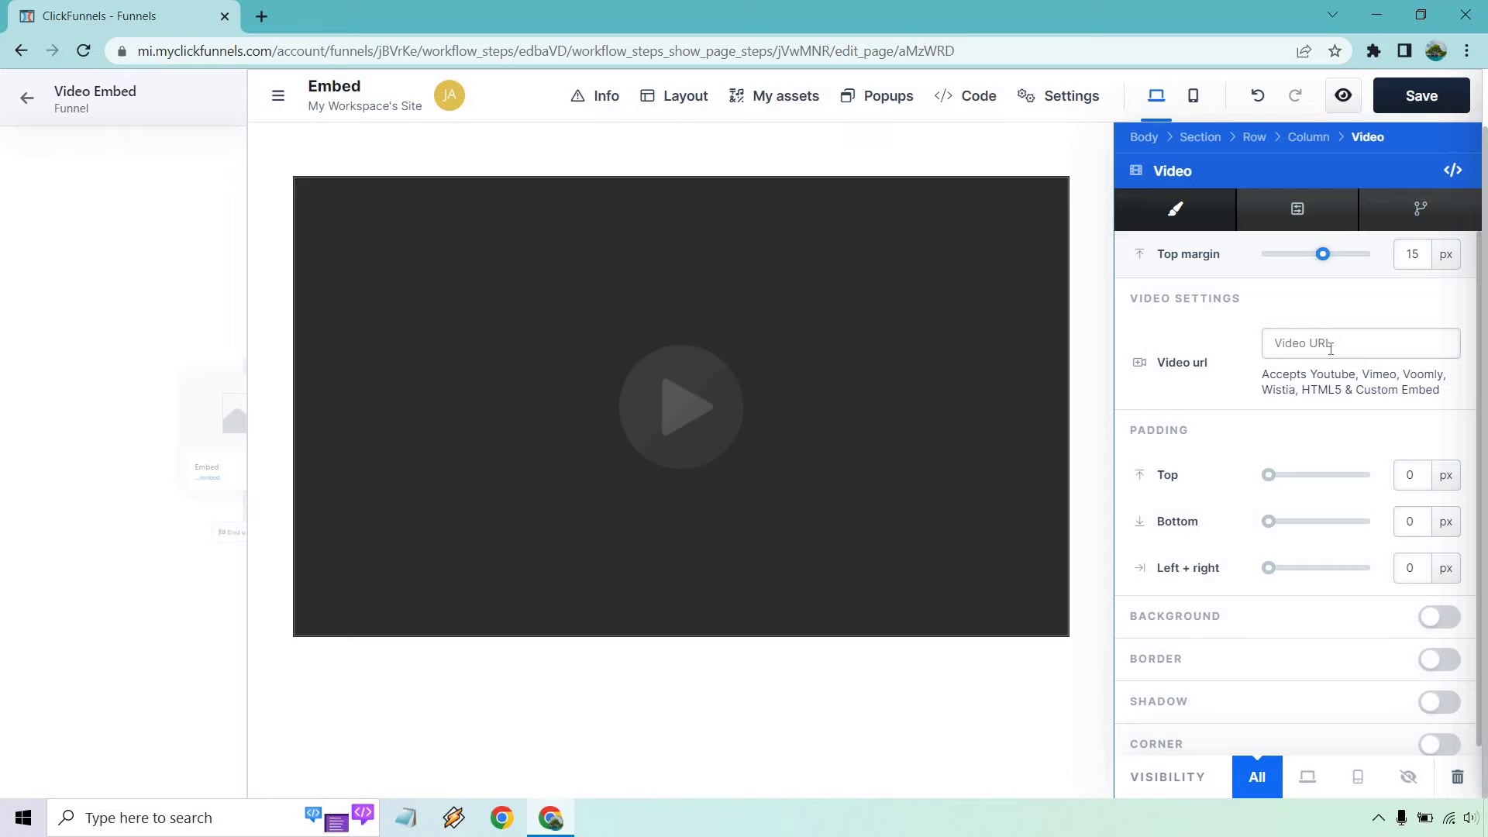
Paste the YouTube link into the Video url field and enable Video controls.
{"action": "left_click", "coordinate": [1327, 344]}
{"action": "key", "text": "ctrl+v"}
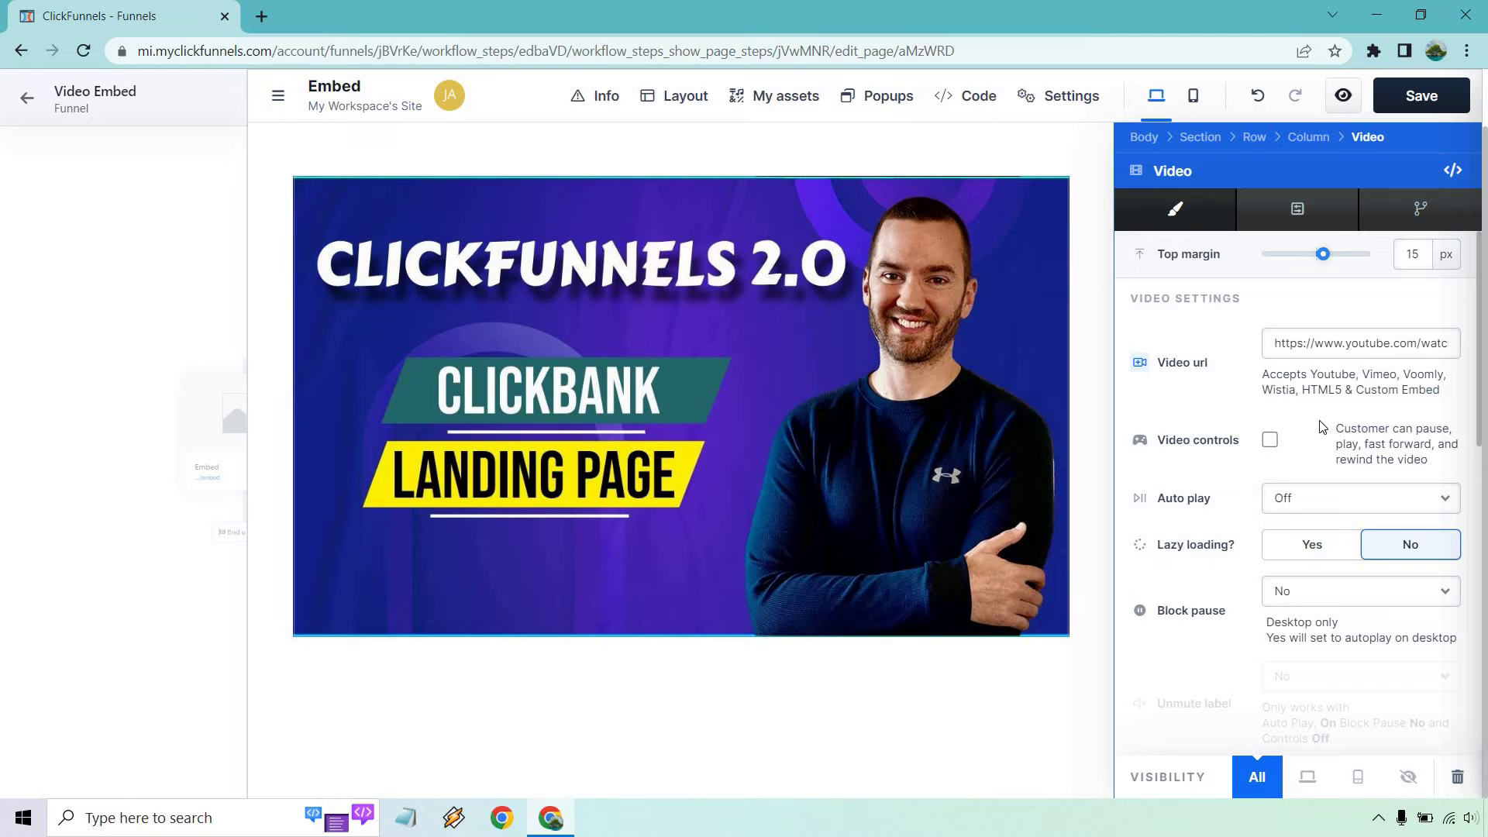
{"action": "left_click", "coordinate": [1269, 440]}
{"action": "scroll", "coordinate": [1313, 456], "scroll_direction": "down", "scroll_amount": 1}
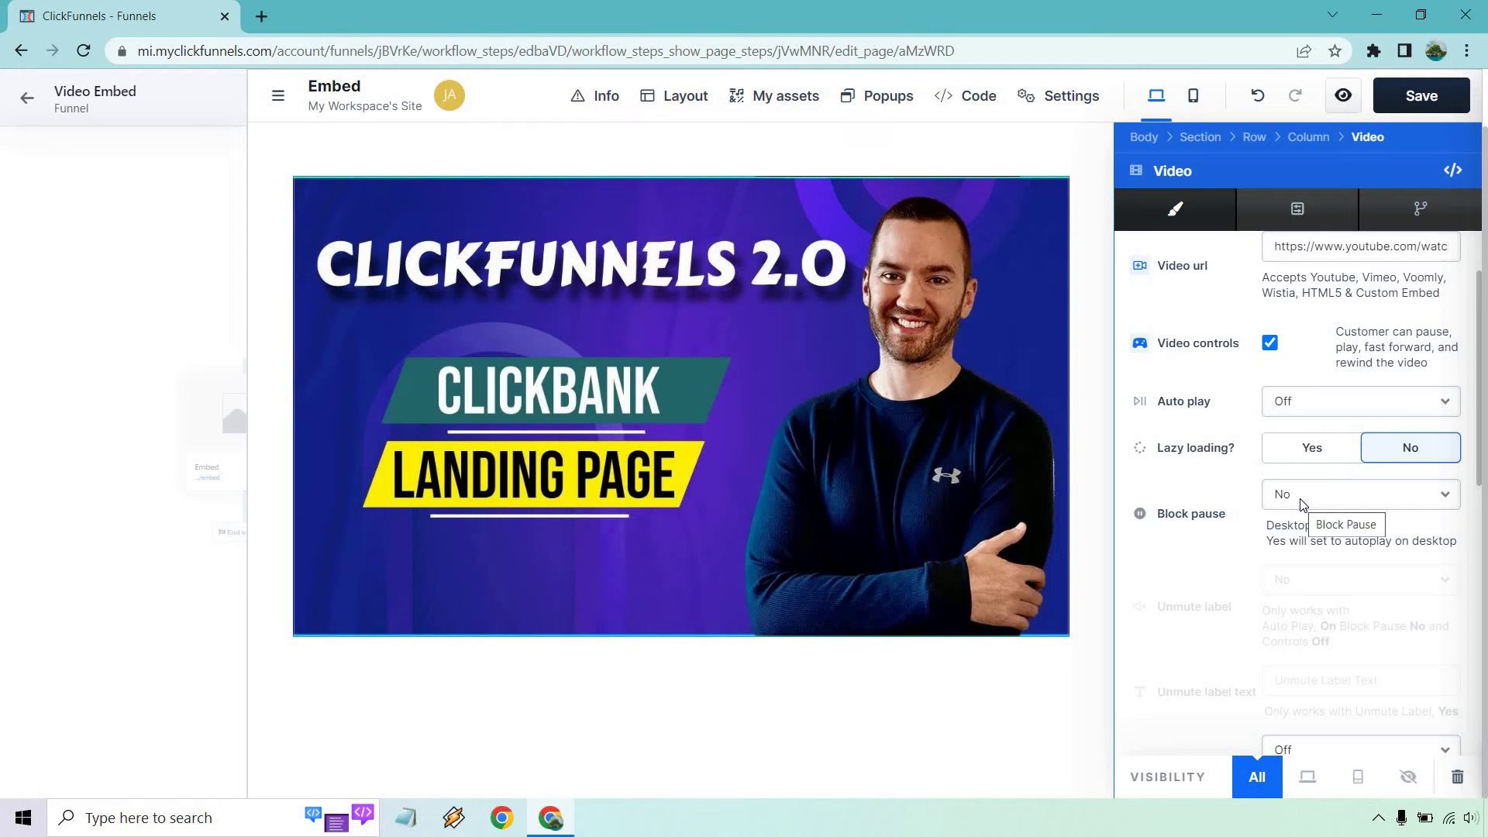
{"action": "scroll", "coordinate": [1252, 477], "scroll_direction": "down", "scroll_amount": 5}
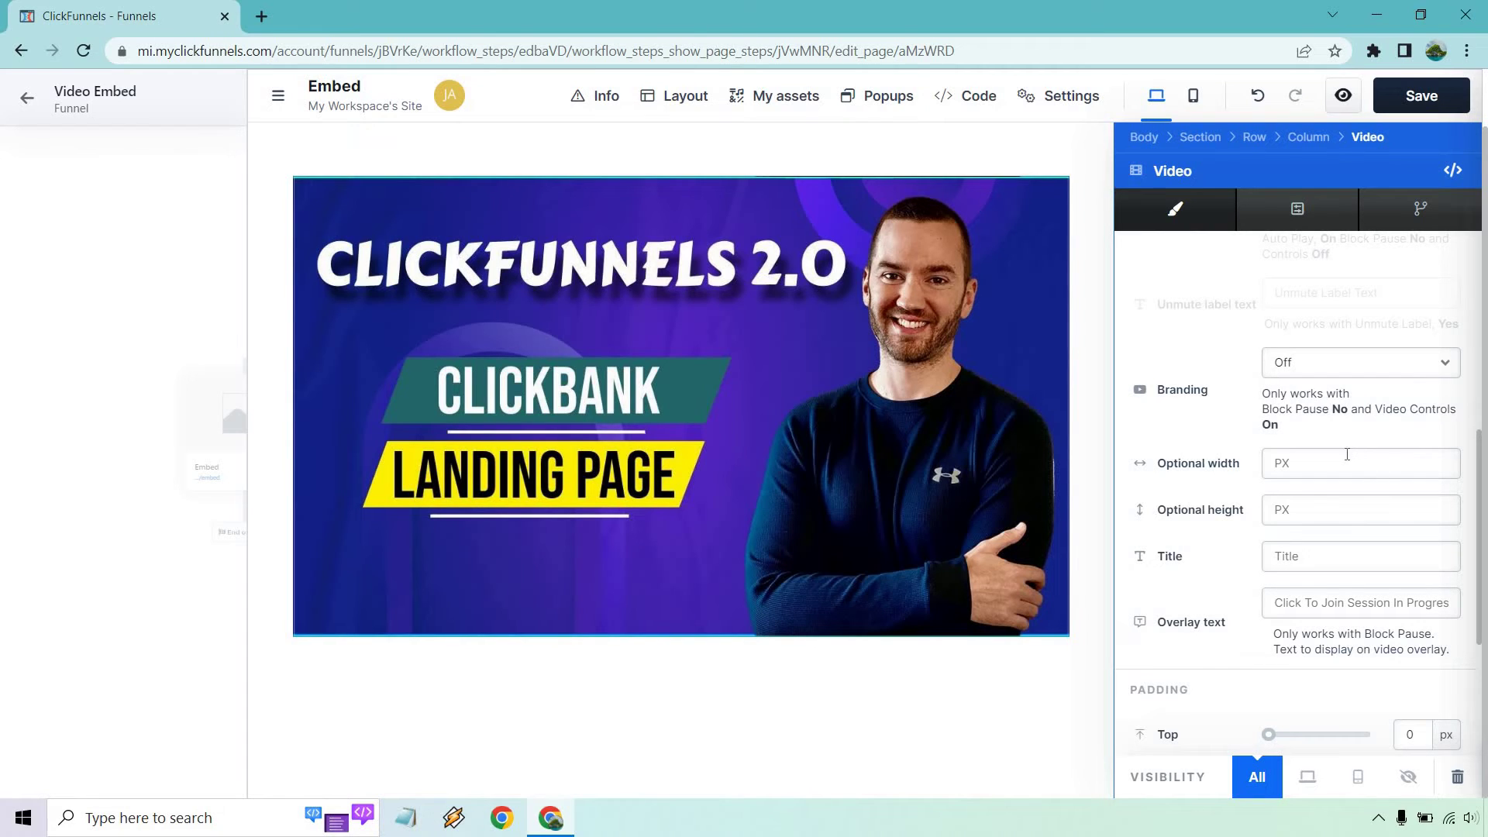
Set the video's optional width and height to 300 px.
{"action": "left_click", "coordinate": [1327, 451]}
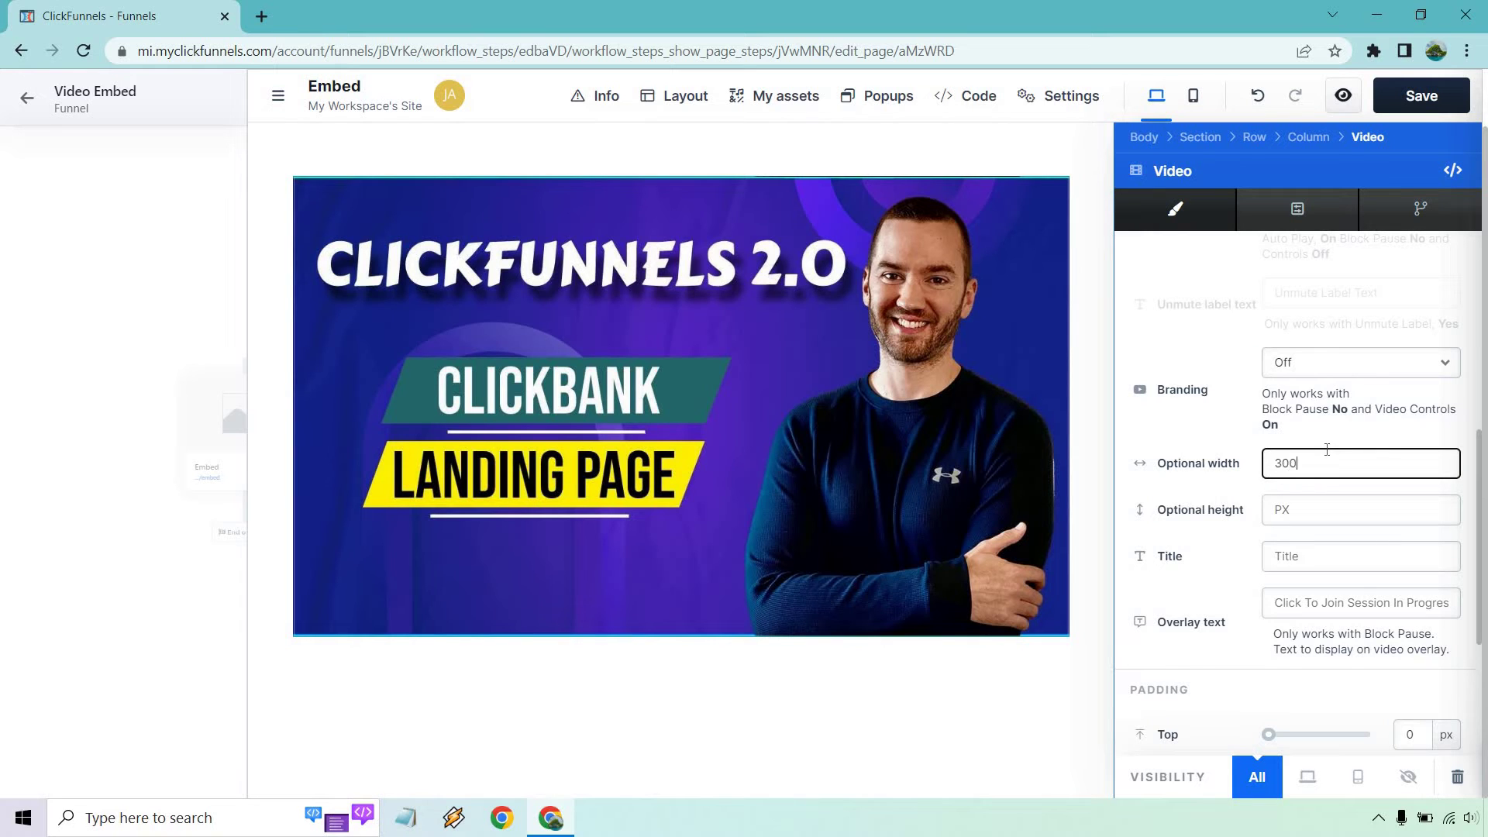
{"action": "type", "text": "300"}
{"action": "left_click", "coordinate": [1303, 507]}
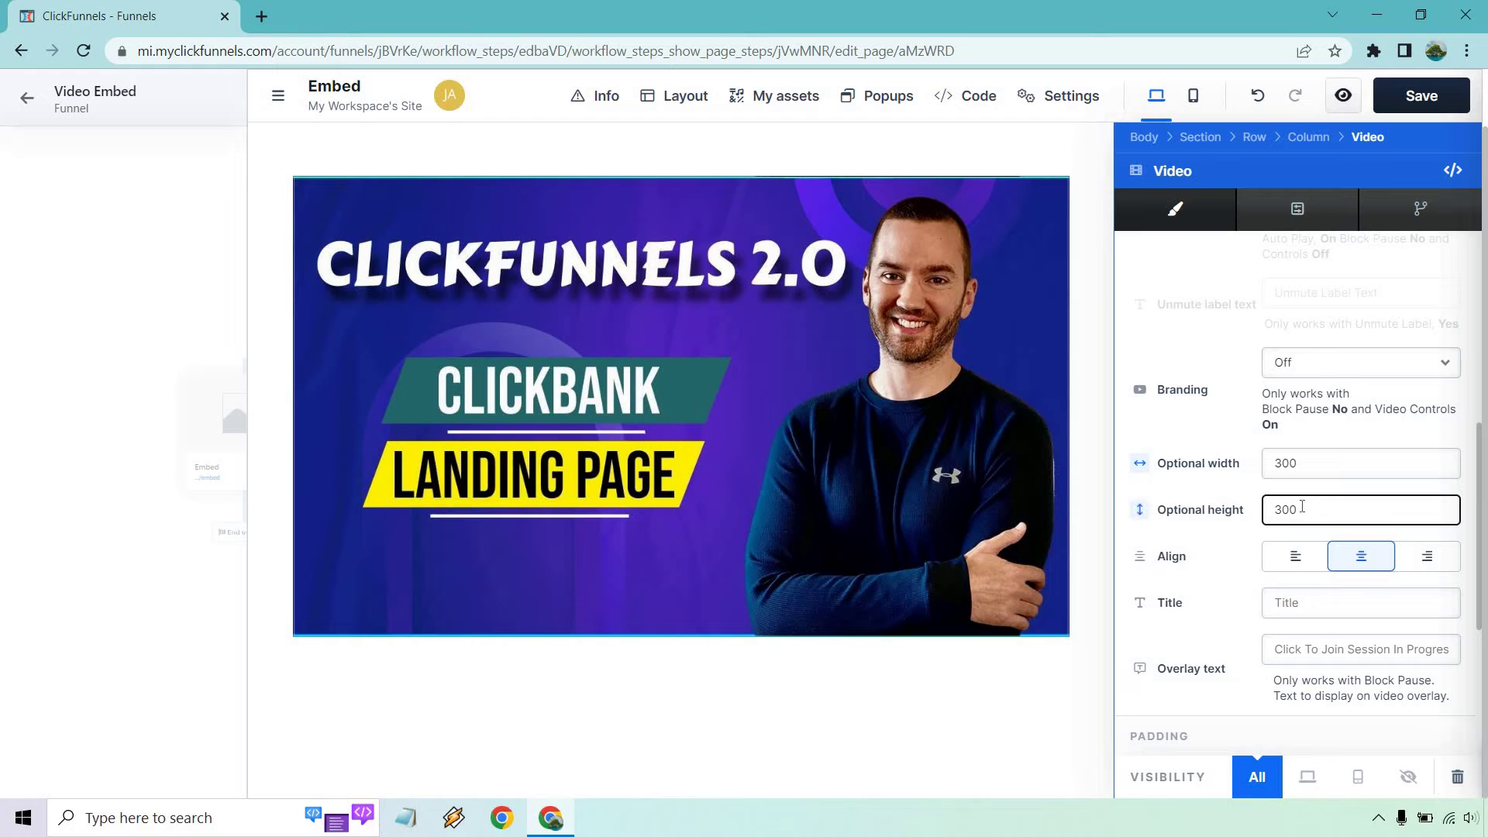
{"action": "scroll", "coordinate": [1235, 454], "scroll_direction": "down", "scroll_amount": 3}
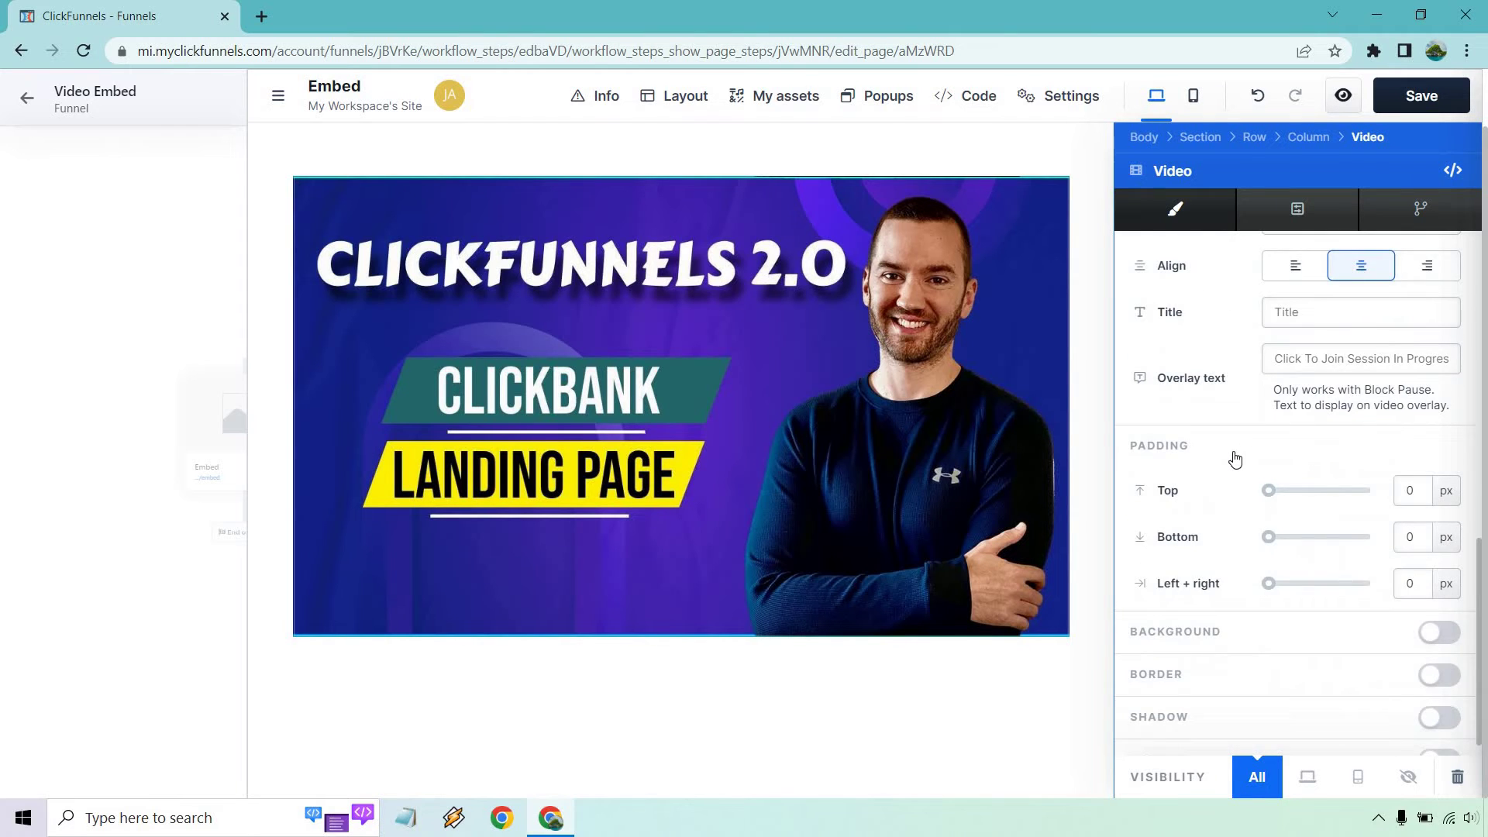
{"action": "scroll", "coordinate": [1235, 459], "scroll_direction": "up", "scroll_amount": 3}
Save the page, preview it in a new tab, then close the preview.
{"action": "left_click", "coordinate": [1409, 103]}
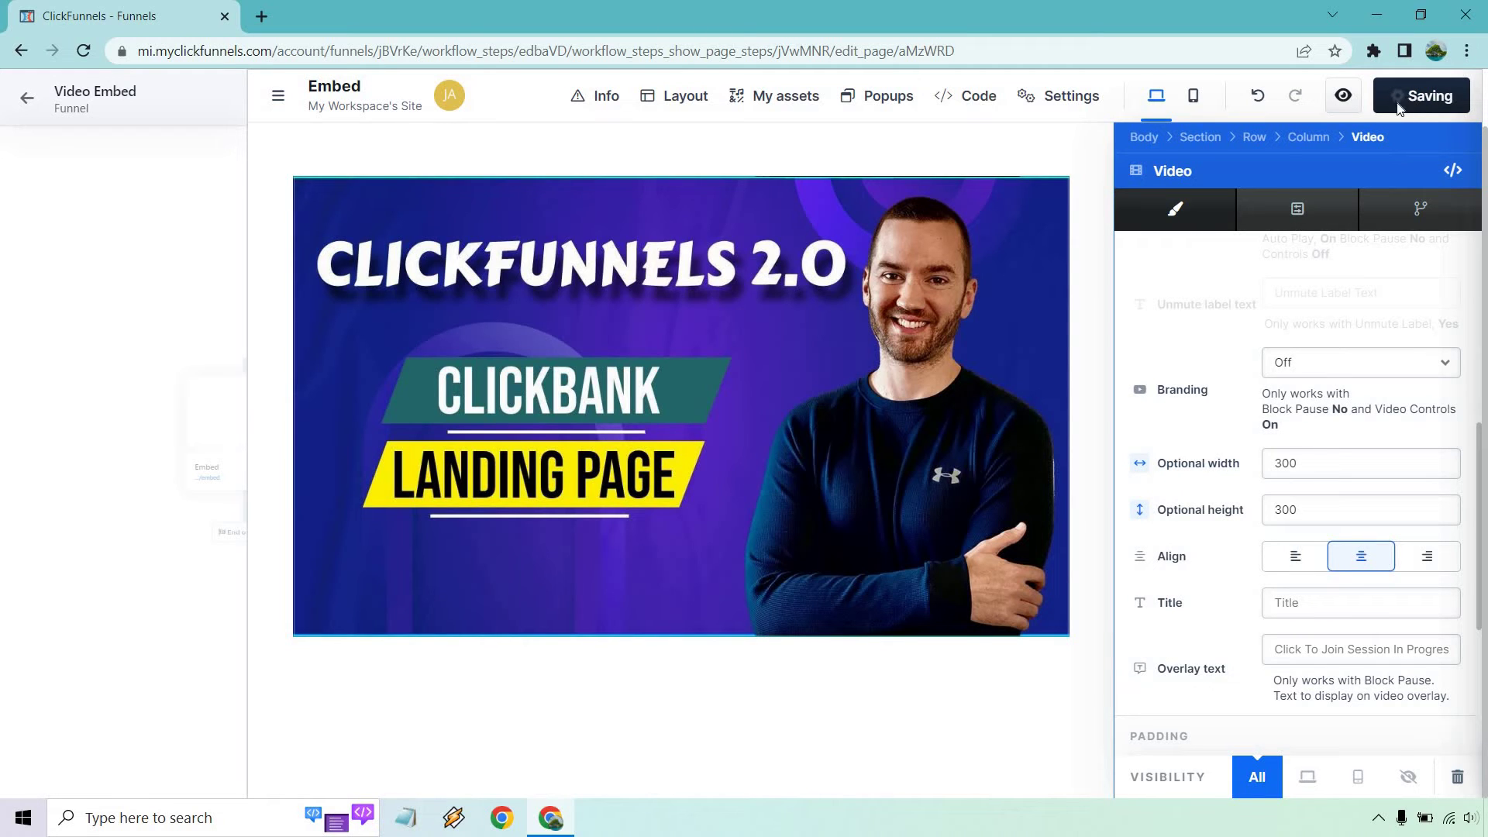
{"action": "left_click", "coordinate": [1345, 96]}
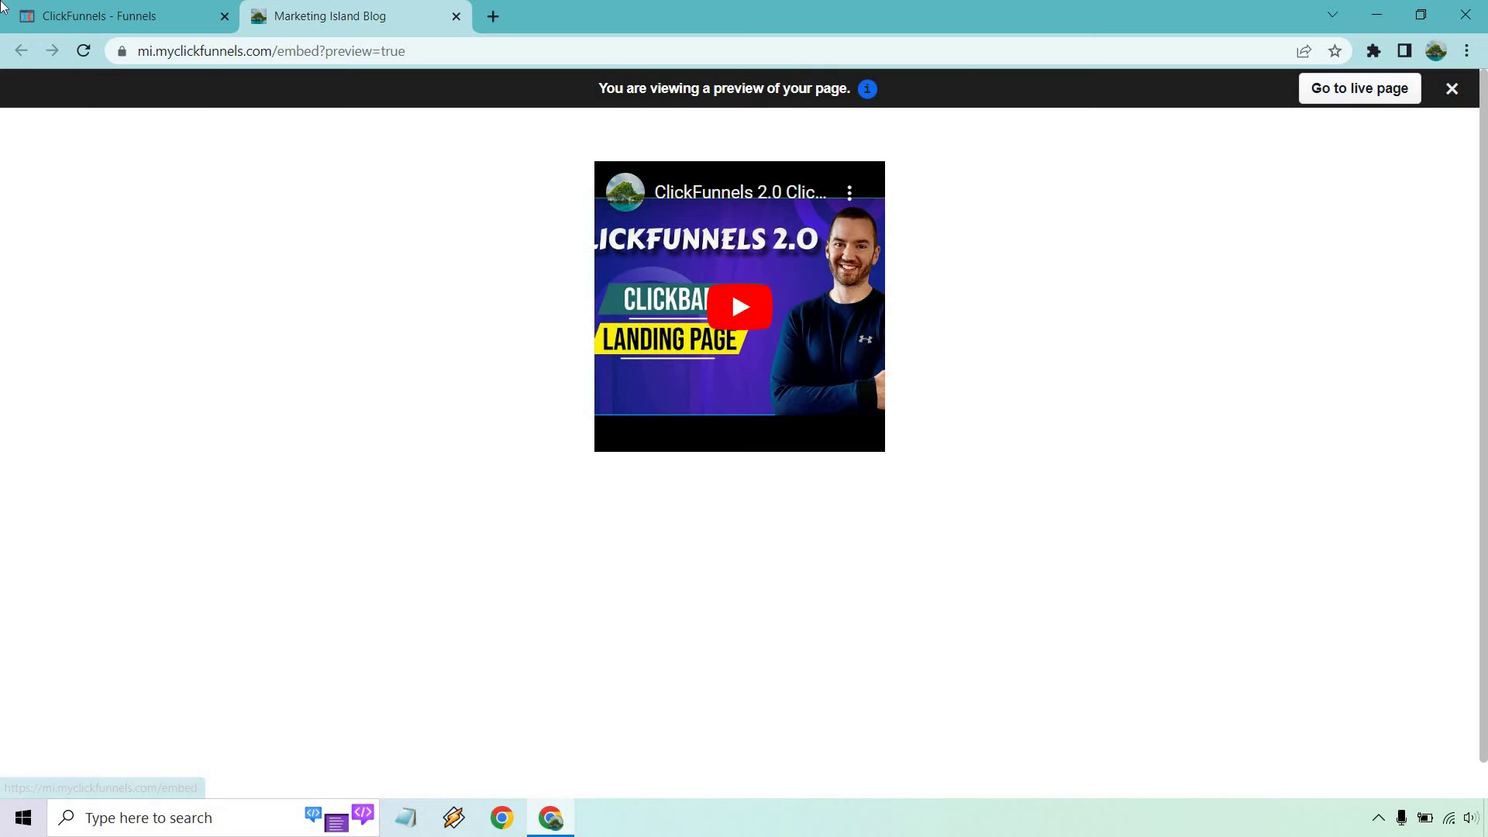
{"action": "key", "text": "ctrl+w"}
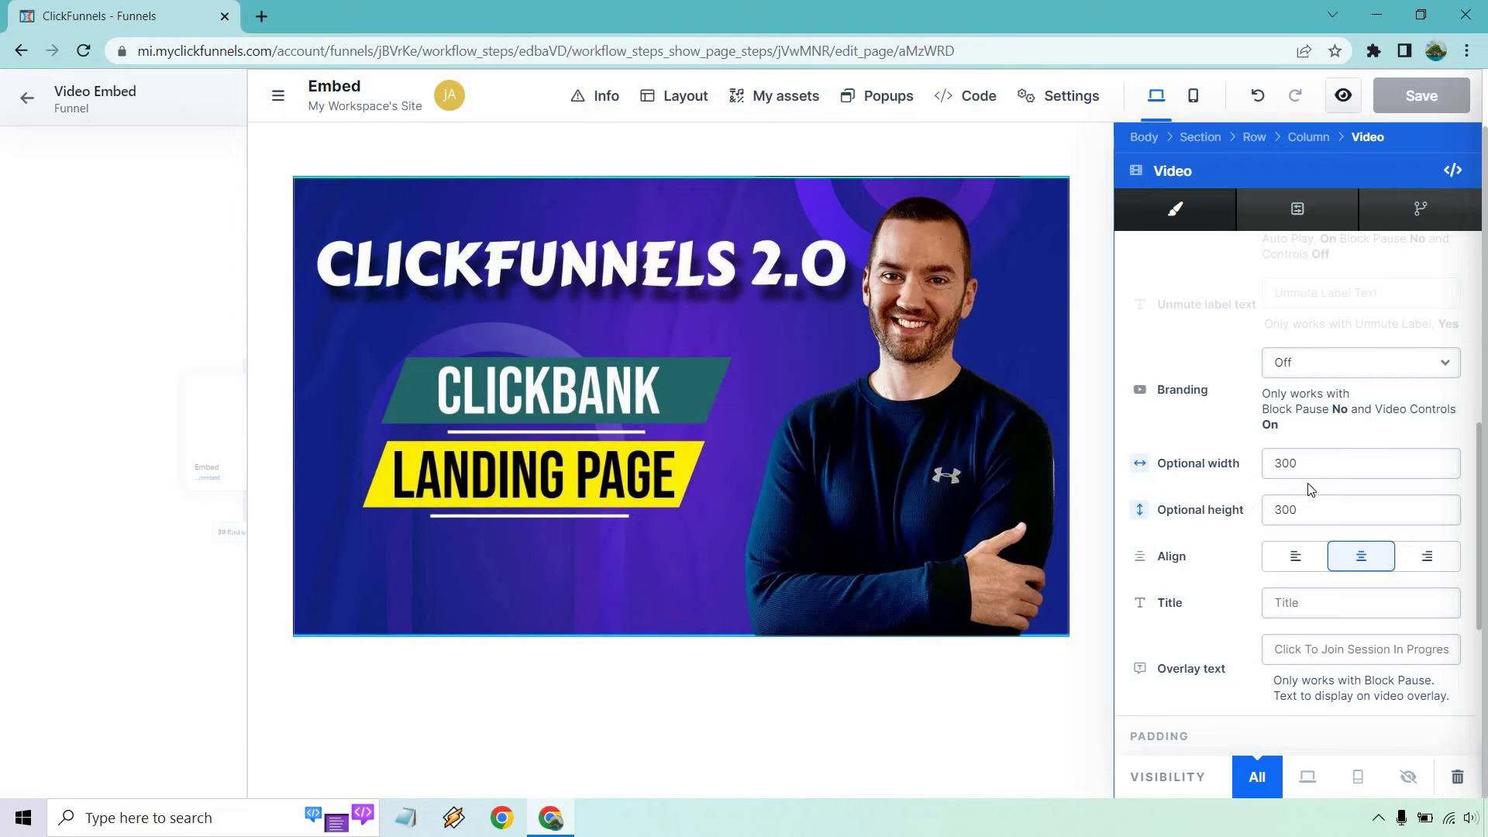
Clear the video's custom 300 px width and height, then save the page.
{"action": "left_click_drag", "start_coordinate": [1308, 468], "coordinate": [1254, 471]}
{"action": "key", "text": "BackSpace"}
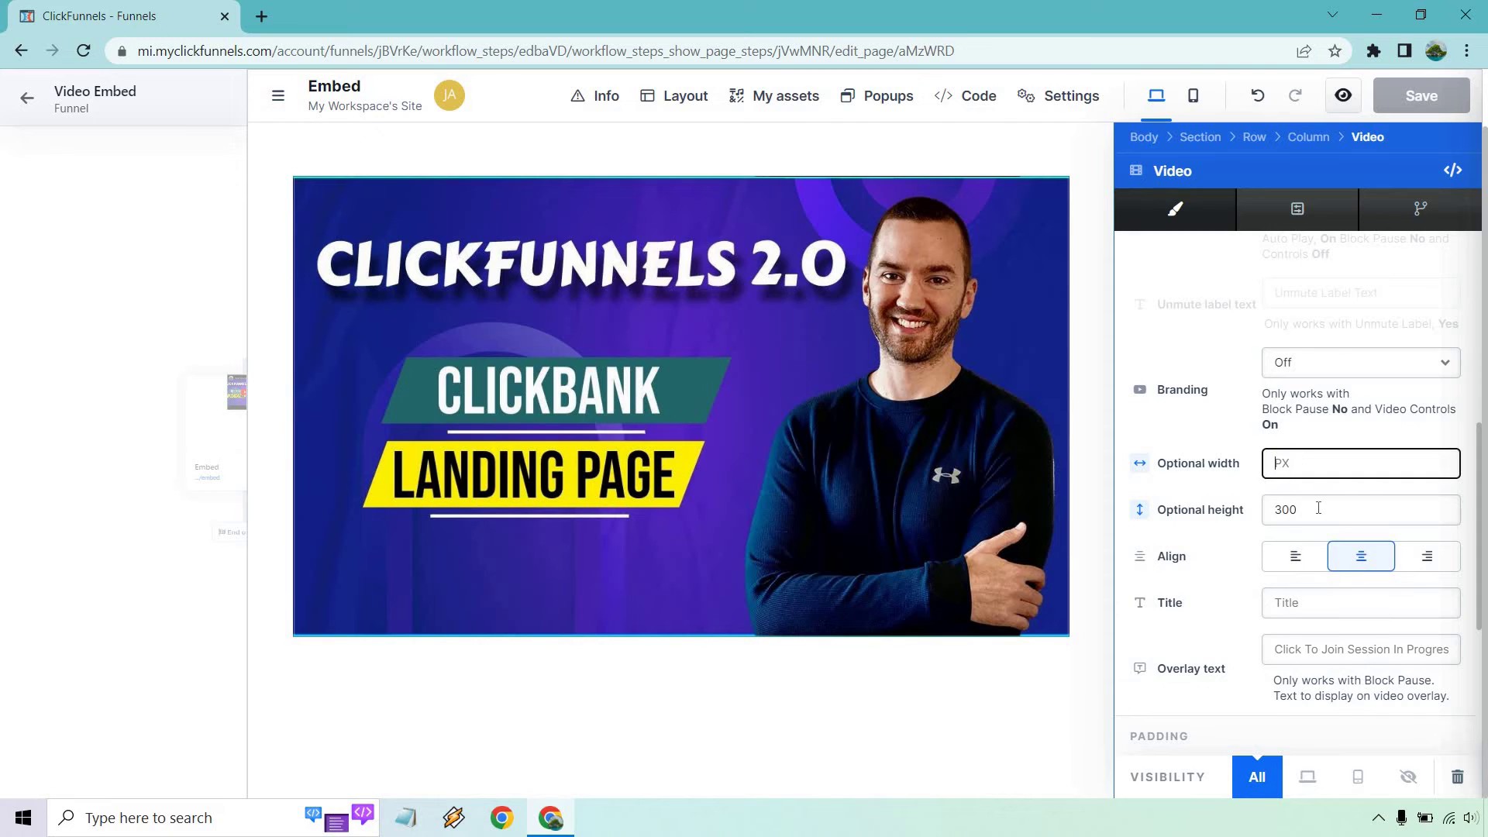
{"action": "key", "text": "Tab"}
{"action": "key", "text": "BackSpace"}
{"action": "left_click", "coordinate": [1423, 99]}
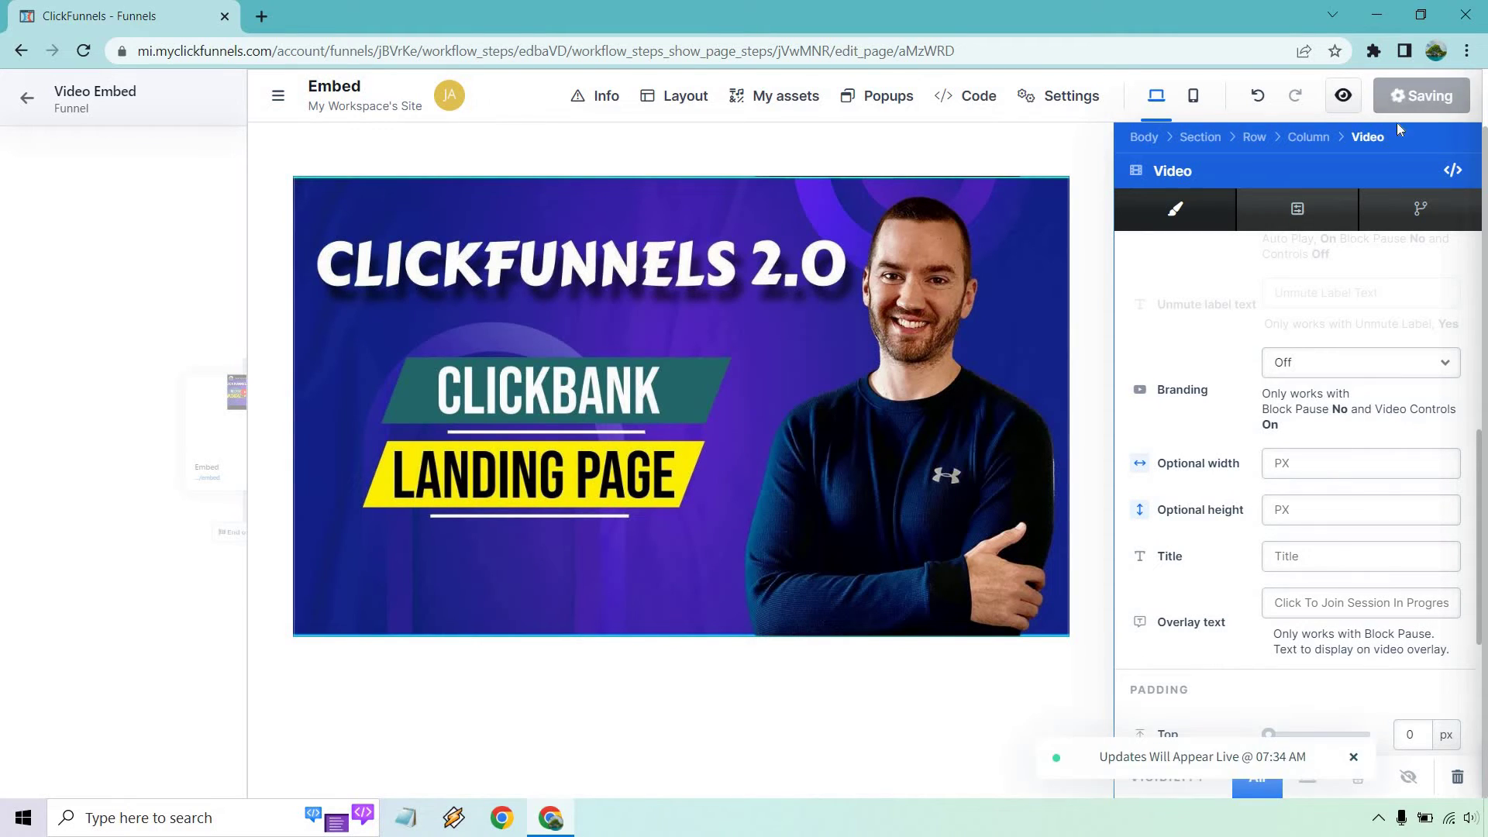
Preview the saved page twice to check the video, closing each preview tab.
{"action": "left_click", "coordinate": [1349, 99]}
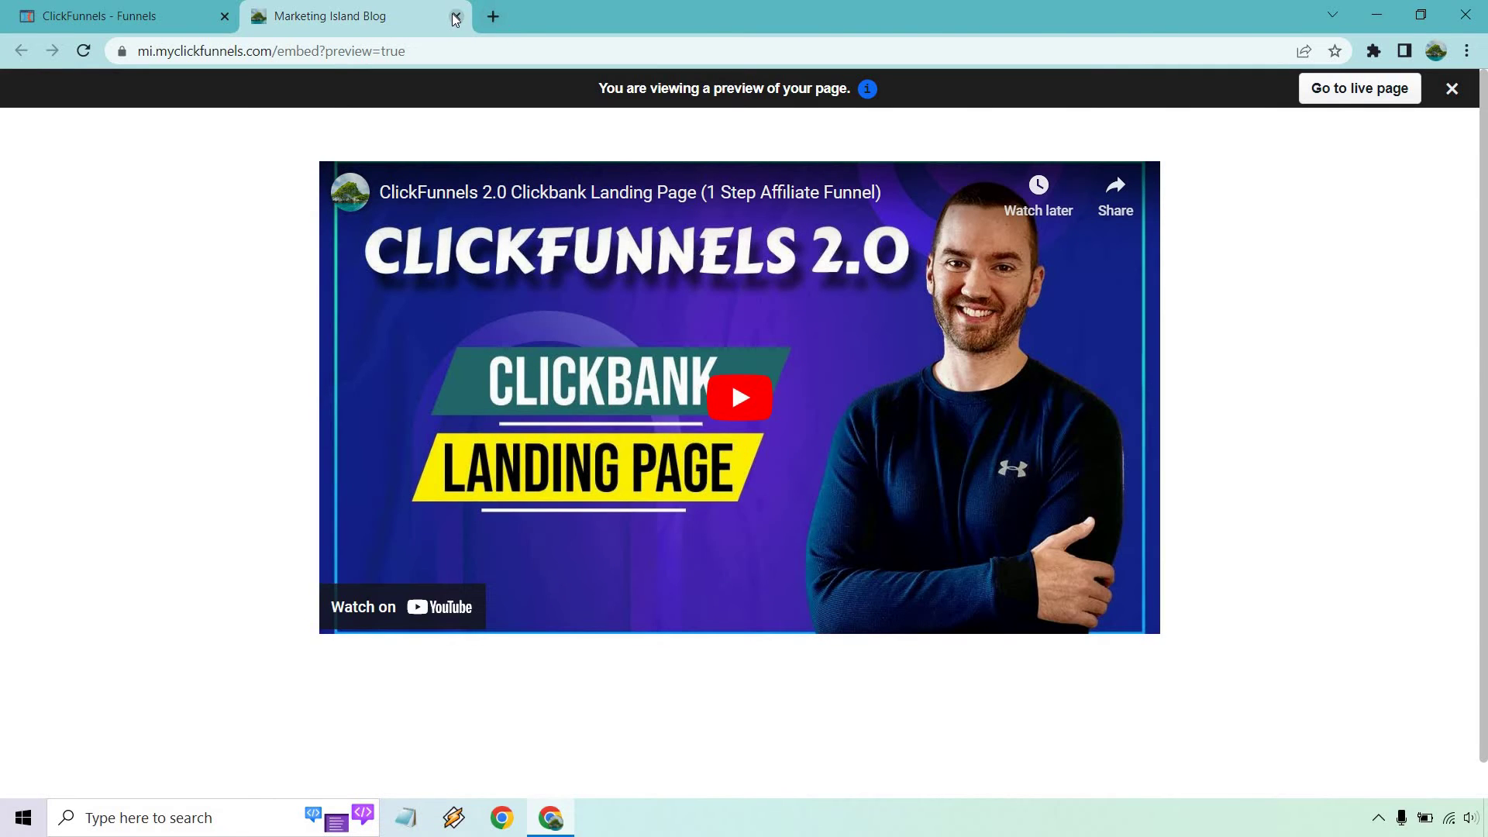
{"action": "left_click", "coordinate": [456, 16]}
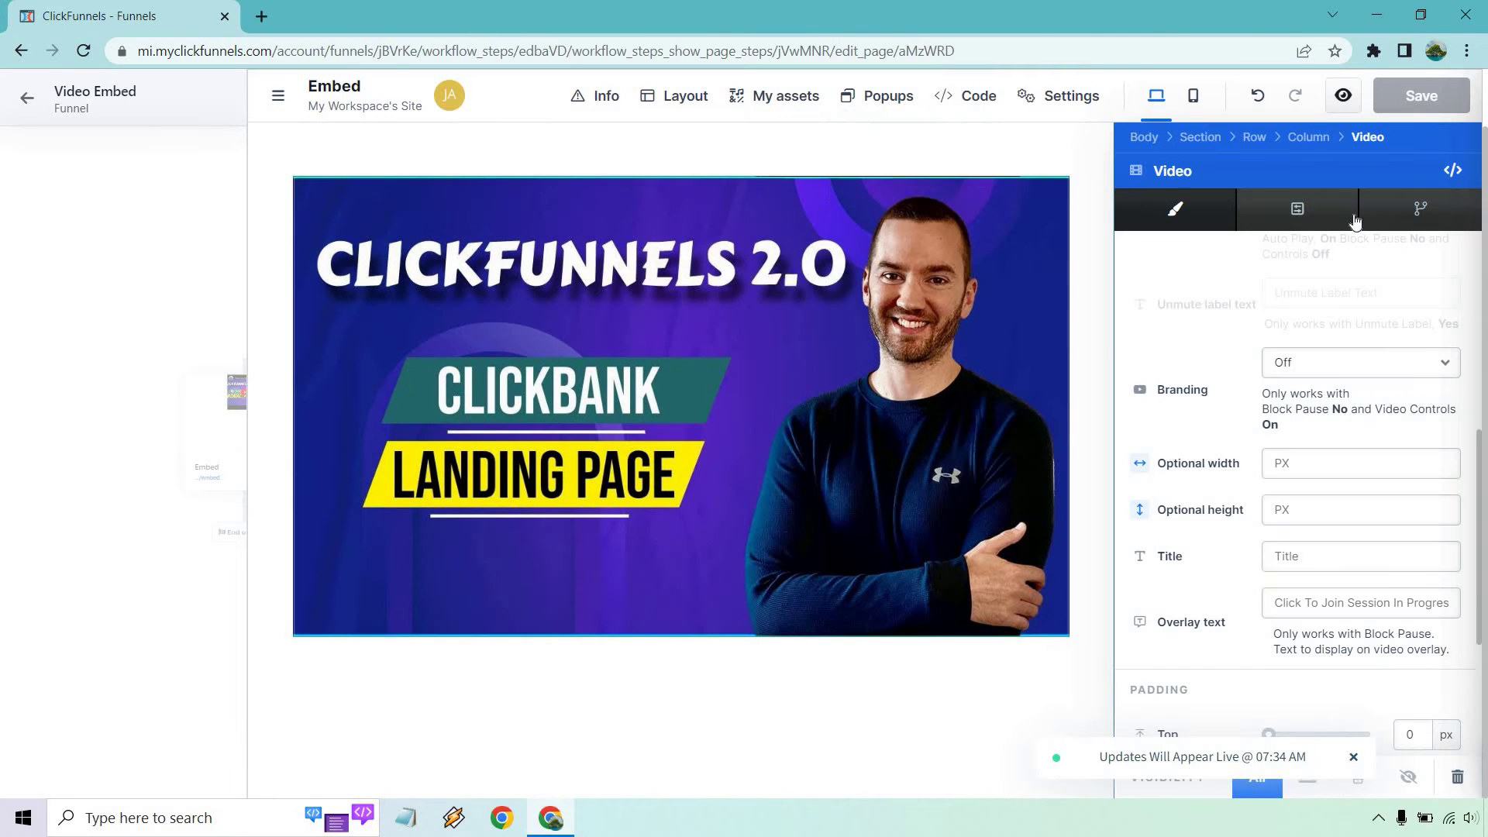
{"action": "left_click", "coordinate": [1348, 108]}
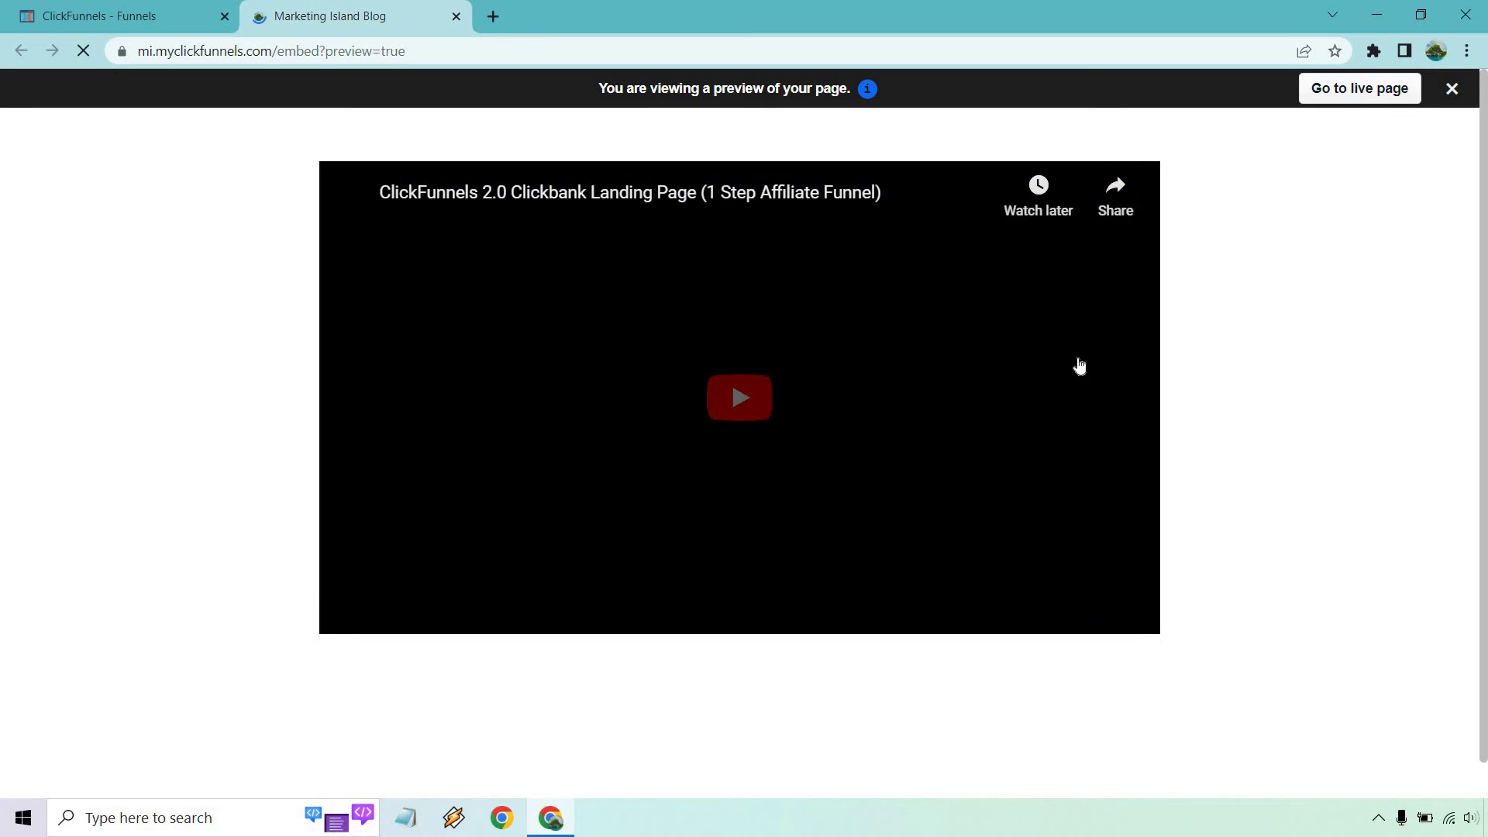
{"action": "left_click", "coordinate": [457, 16]}
{"action": "scroll", "coordinate": [1249, 495], "scroll_direction": "down", "scroll_amount": 4}
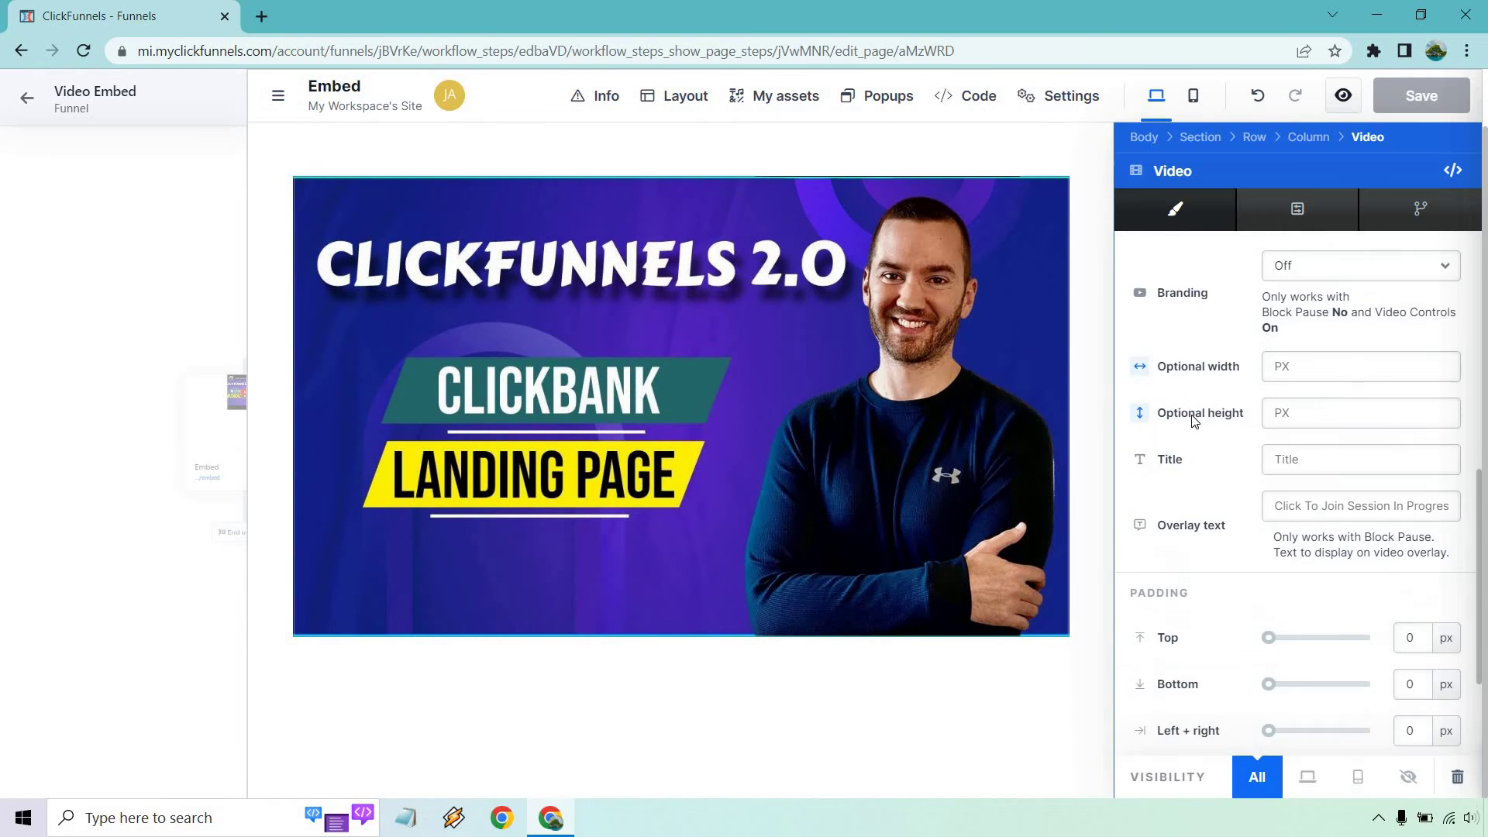
{"action": "mouse_move", "coordinate": [1269, 465]}
{"action": "left_mouse_down"}
{"action": "mouse_move", "coordinate": [1341, 469]}
{"action": "mouse_move", "coordinate": [1256, 465]}
{"action": "left_mouse_up"}
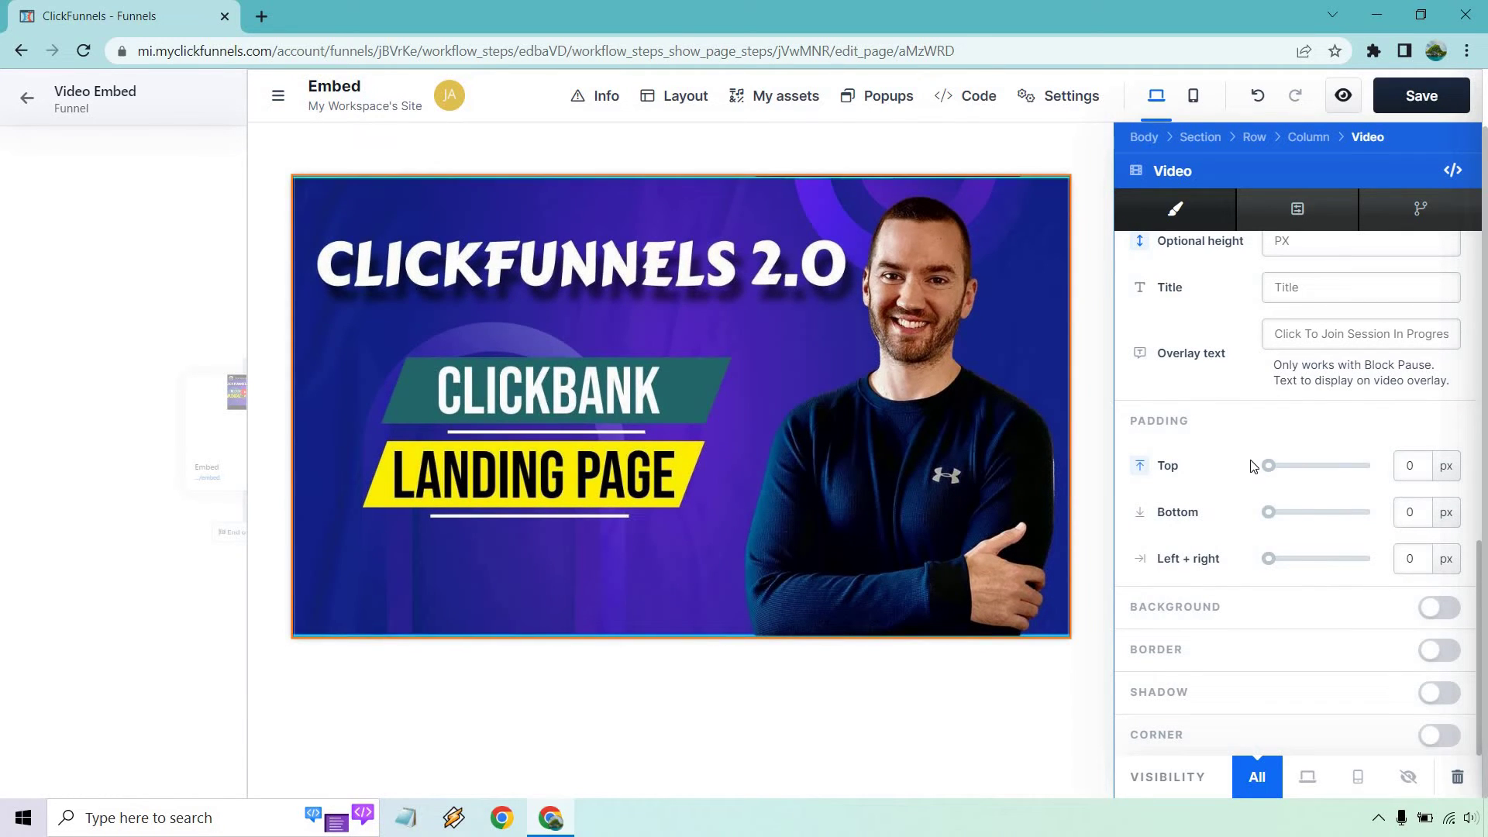
{"action": "left_click", "coordinate": [1435, 608]}
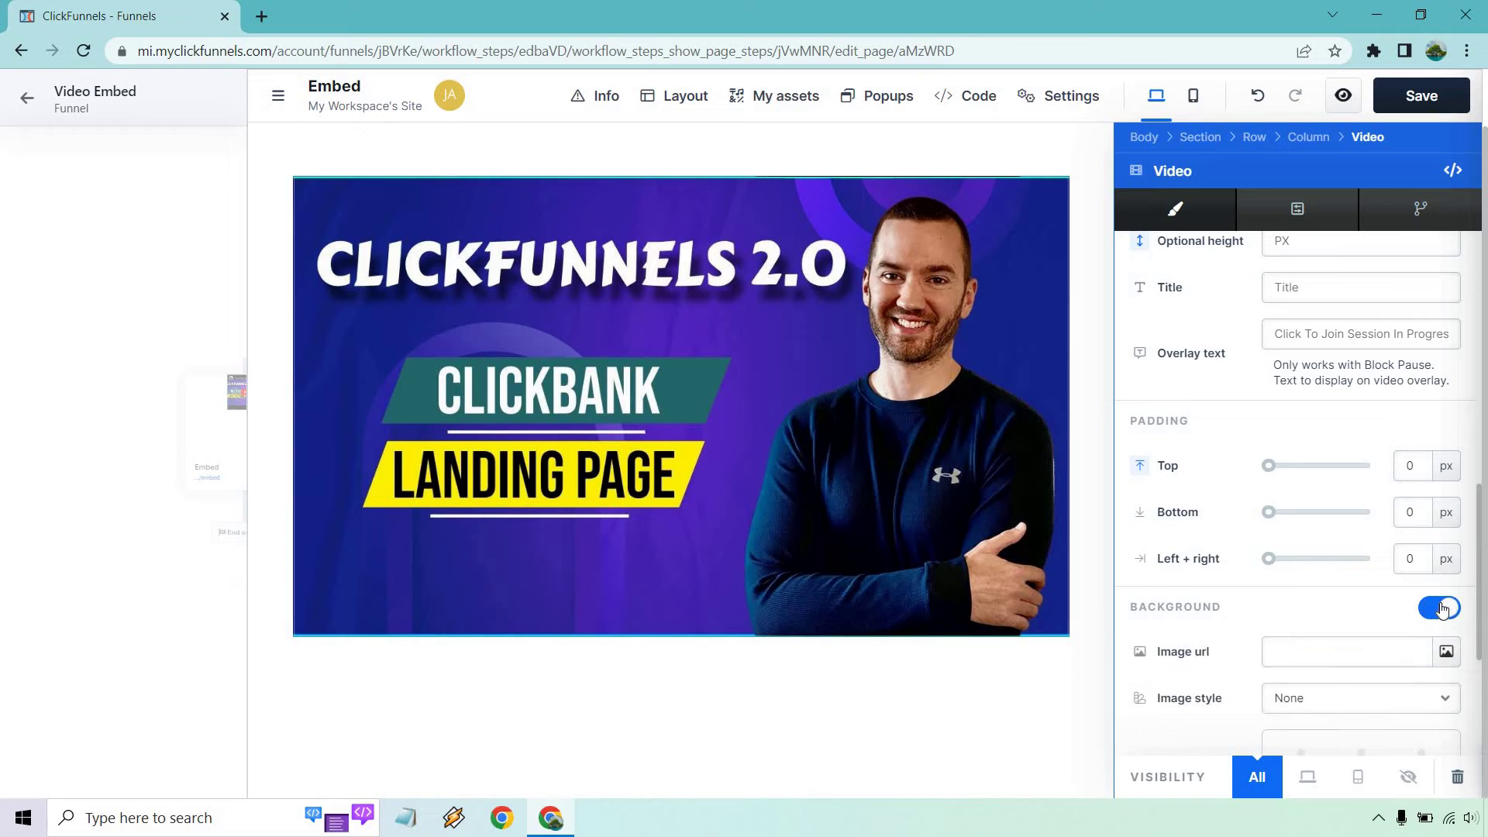
{"action": "scroll", "coordinate": [1379, 601], "scroll_direction": "down", "scroll_amount": 1}
{"action": "scroll", "coordinate": [1364, 542], "scroll_direction": "down", "scroll_amount": 2}
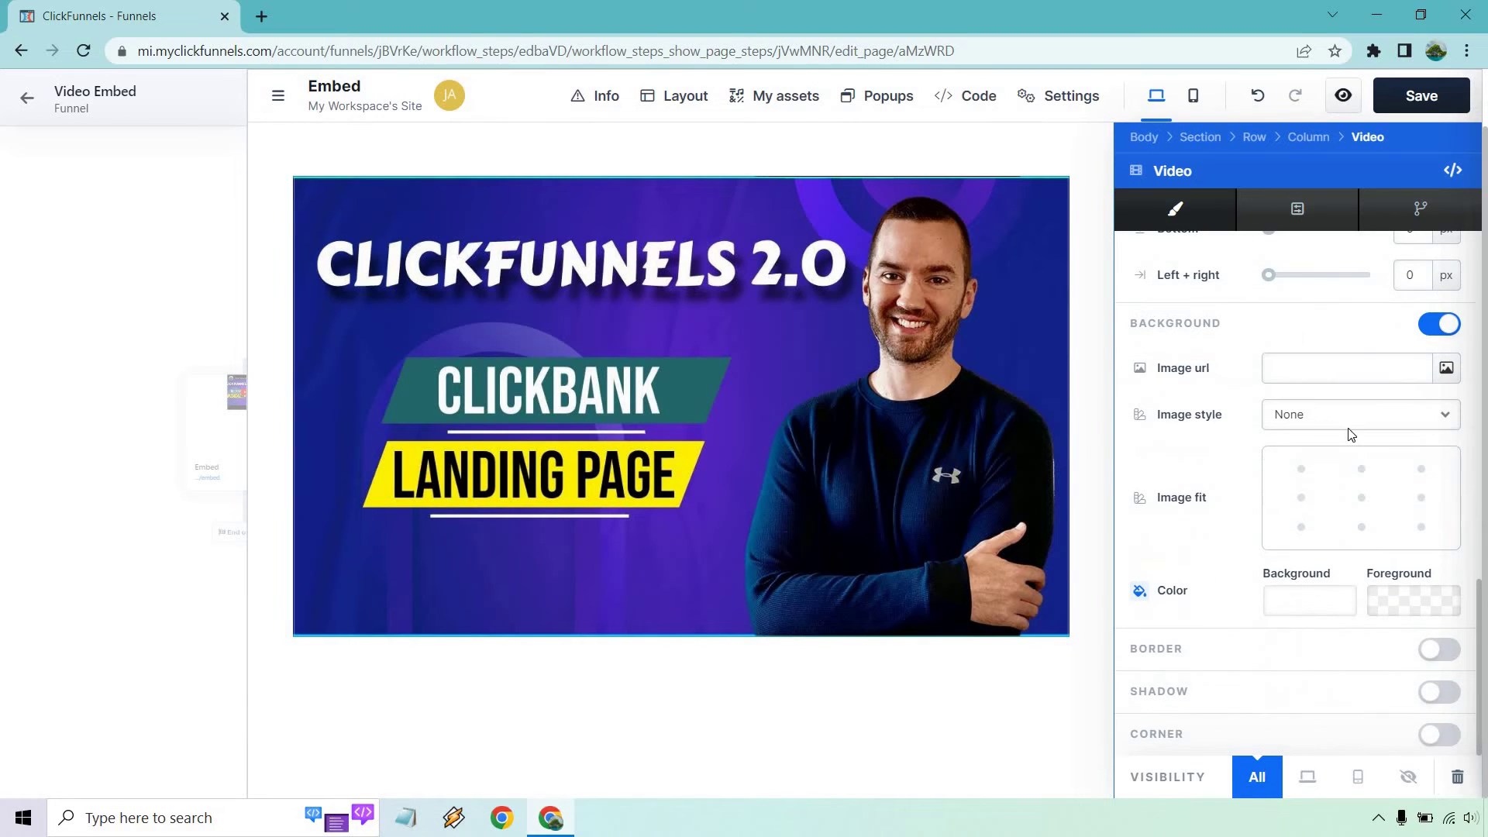
{"action": "left_click", "coordinate": [1346, 419]}
{"action": "left_click", "coordinate": [1347, 460]}
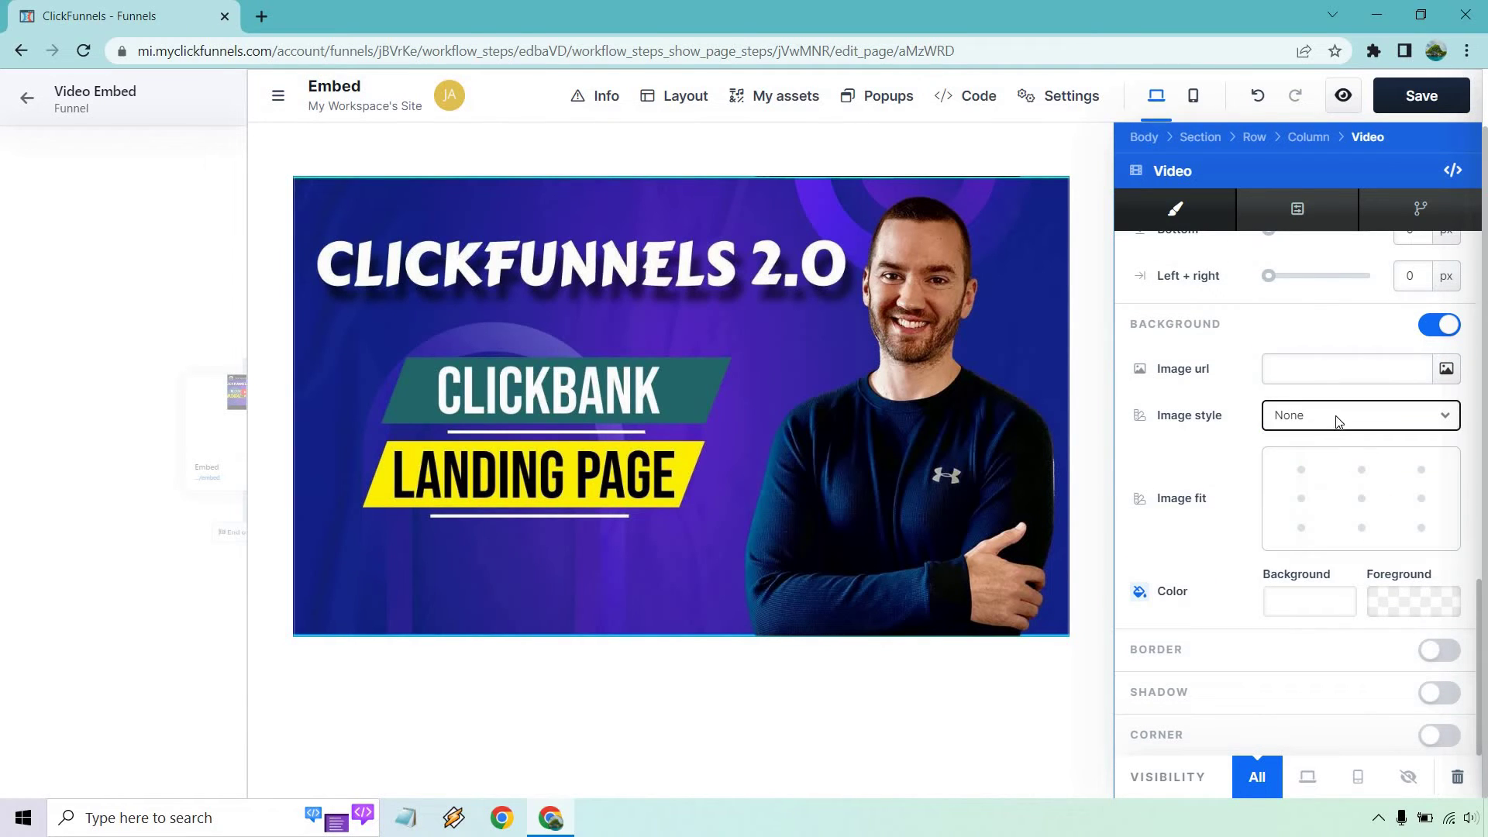
{"action": "left_click", "coordinate": [1339, 421]}
{"action": "left_click", "coordinate": [1337, 502]}
{"action": "left_click", "coordinate": [1335, 418]}
{"action": "left_click", "coordinate": [1332, 537]}
{"action": "left_click", "coordinate": [1318, 423]}
{"action": "left_click", "coordinate": [1318, 436]}
{"action": "left_click", "coordinate": [1441, 321]}
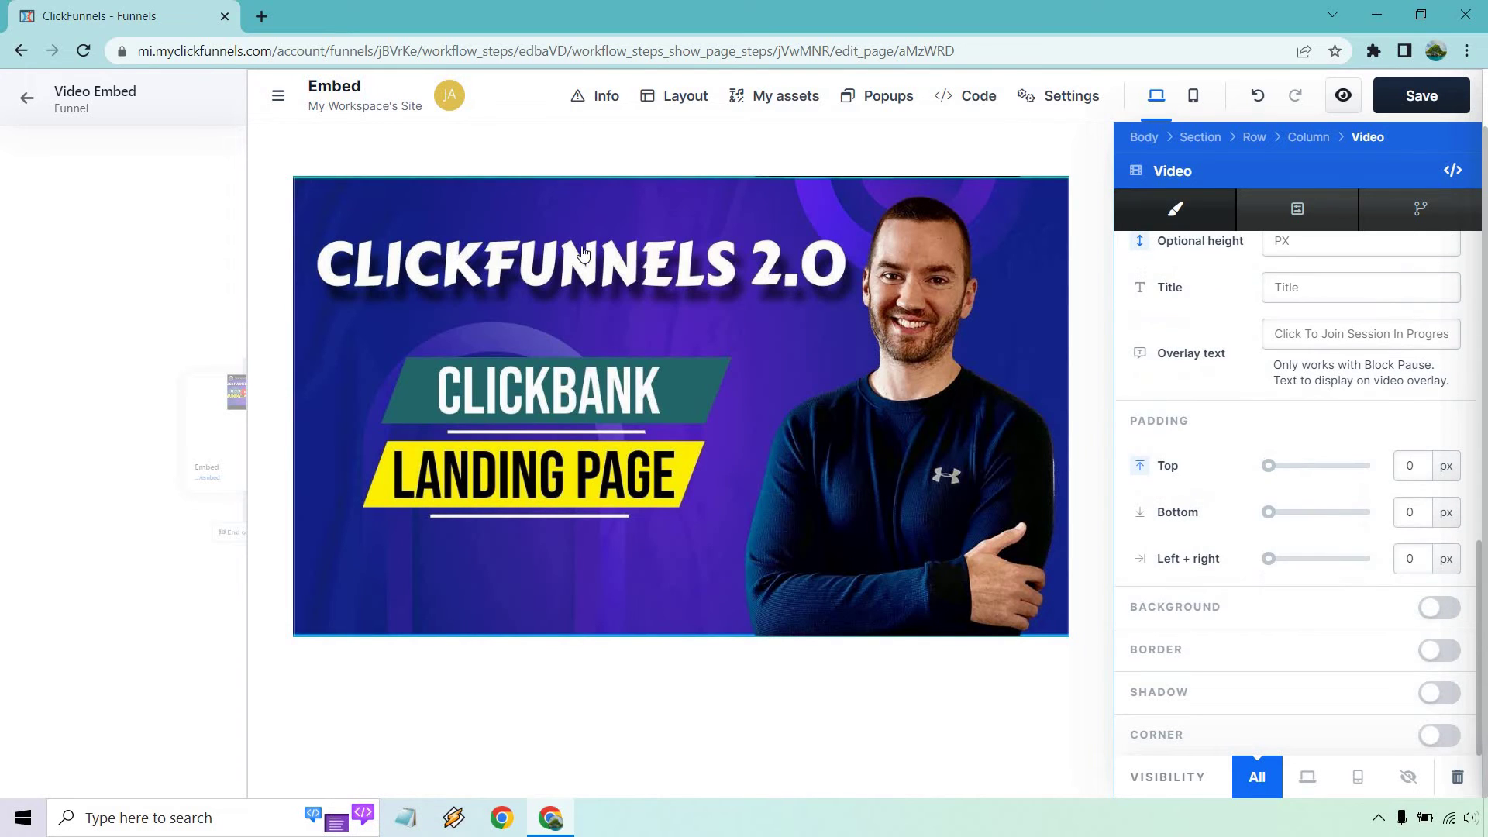
{"action": "left_click", "coordinate": [1437, 649]}
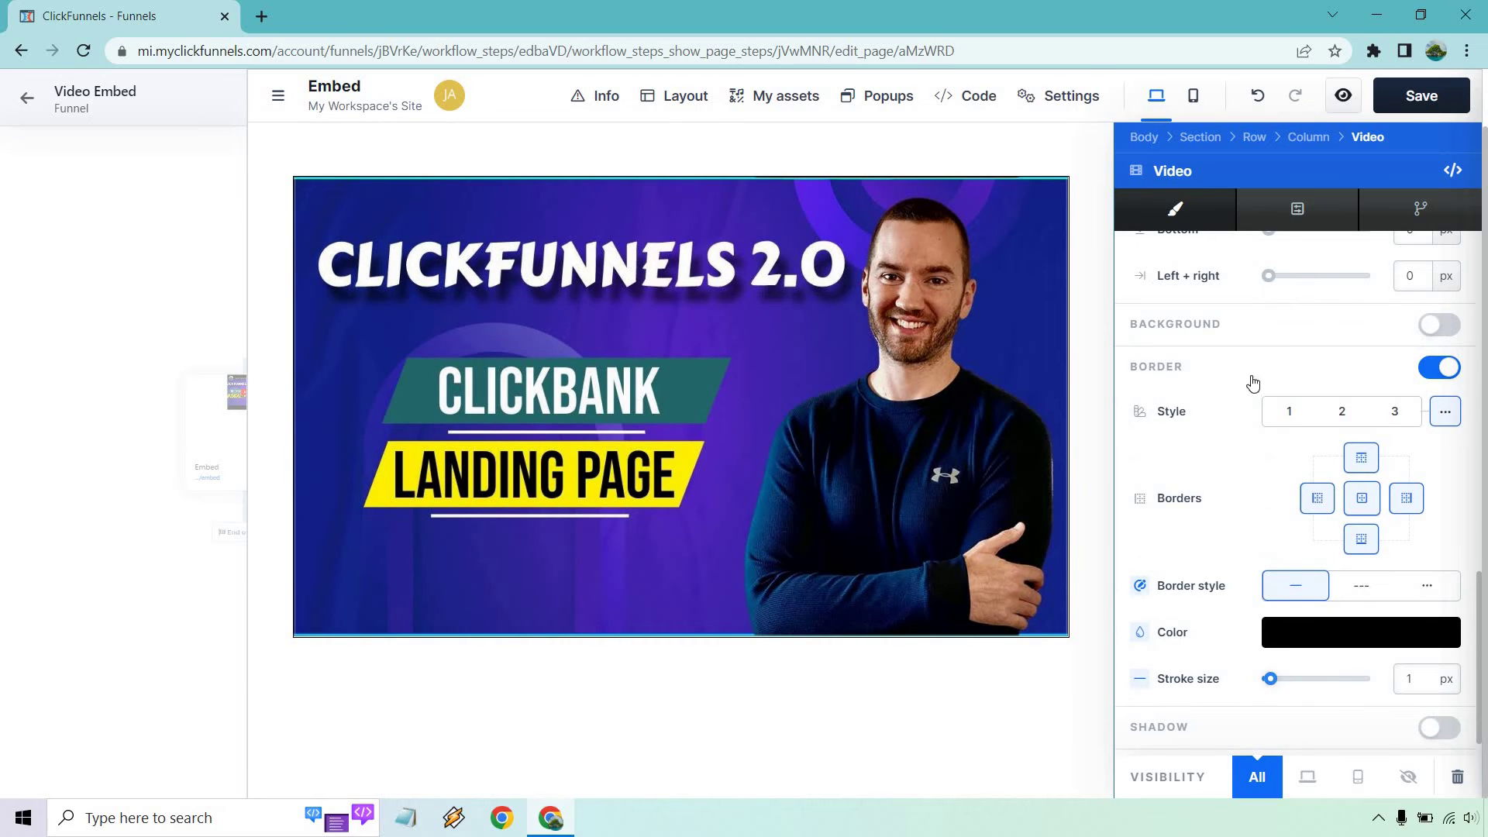
Try the border presets and settle on border style 3 for the video.
{"action": "left_click", "coordinate": [1293, 416]}
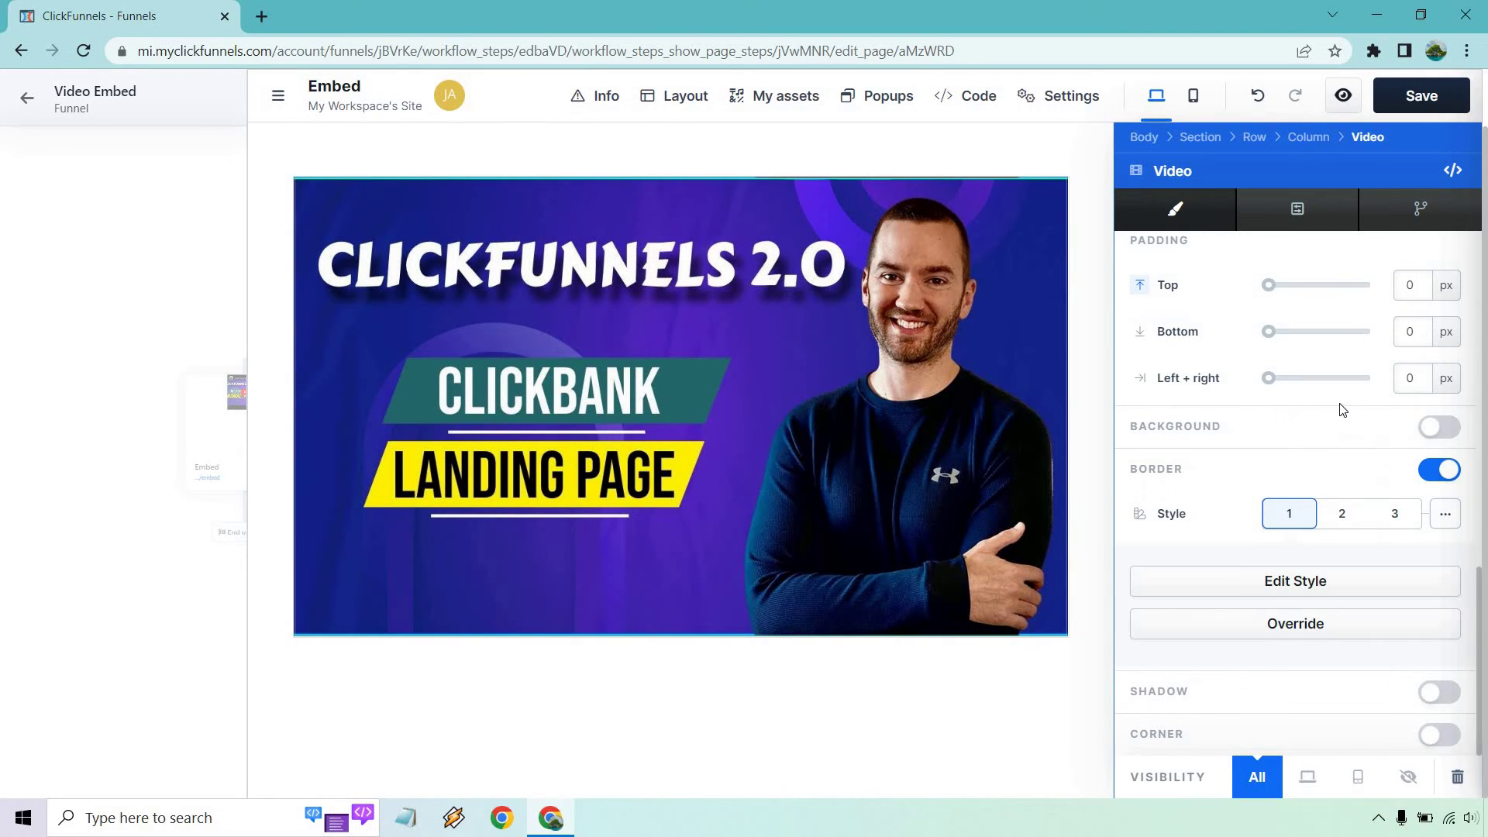
{"action": "left_click", "coordinate": [1355, 519]}
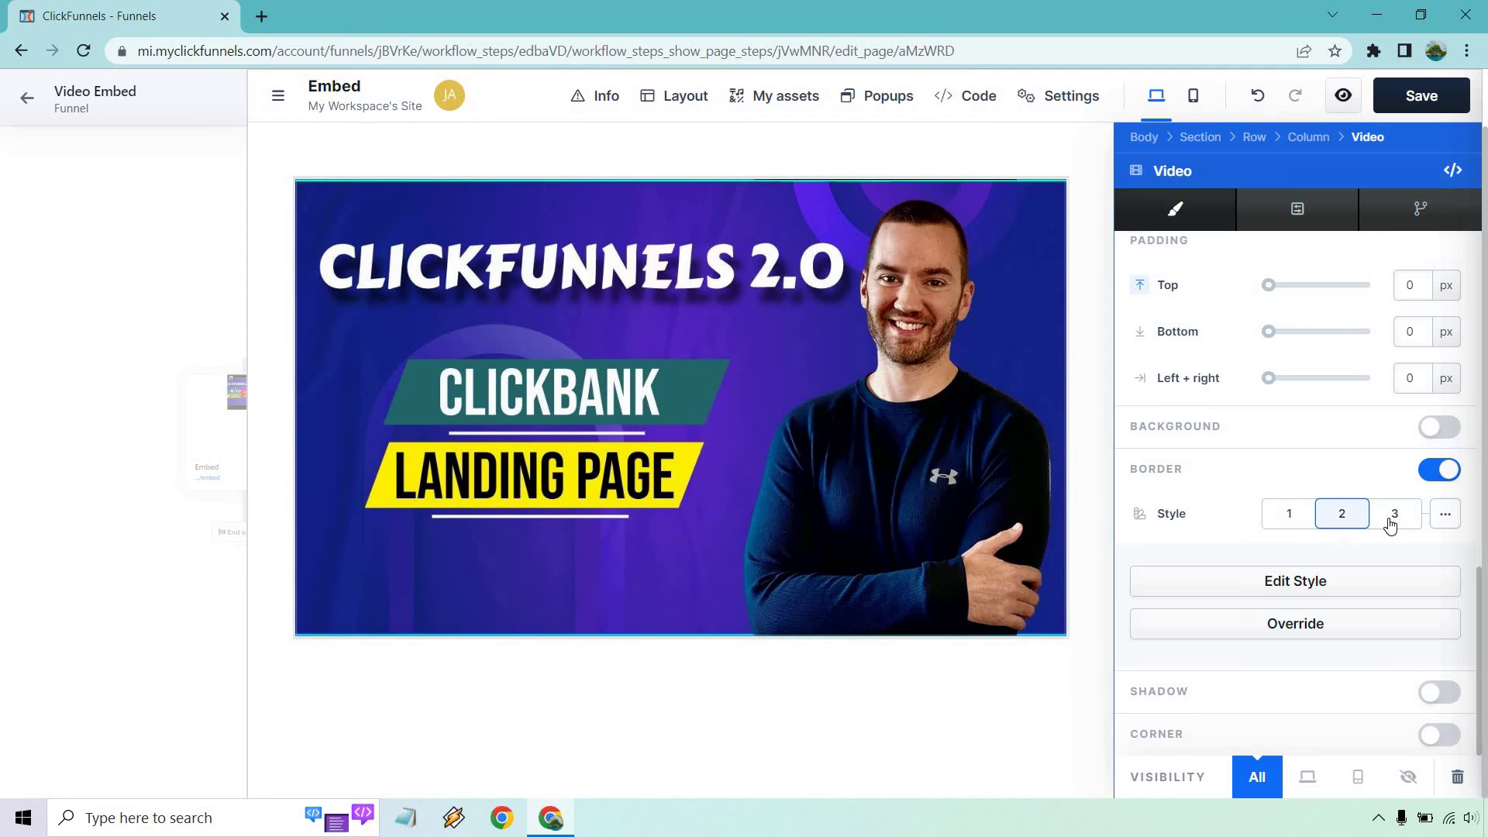
{"action": "left_click", "coordinate": [1388, 520]}
{"action": "left_click", "coordinate": [1307, 520]}
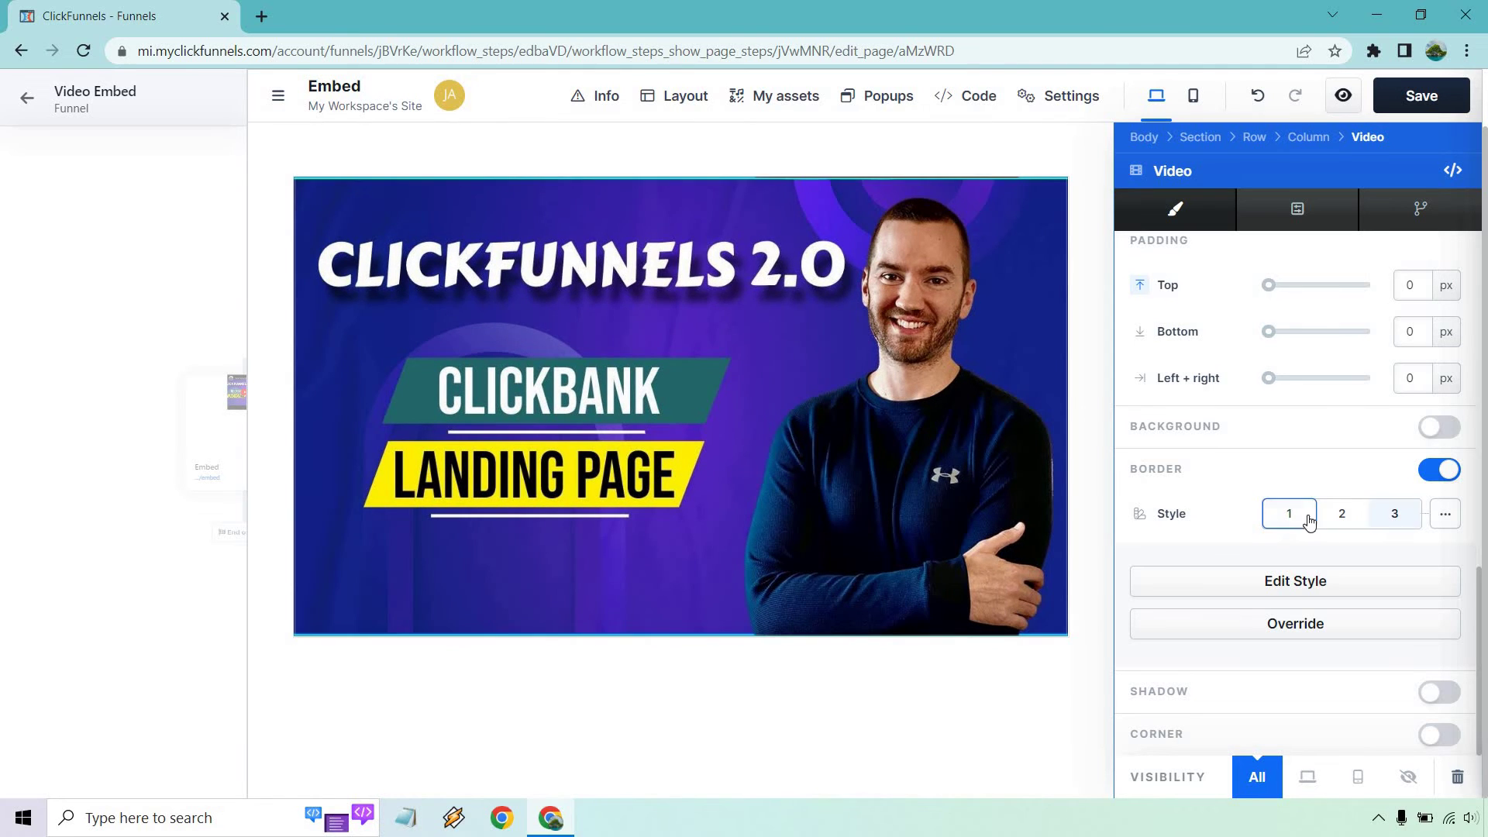
{"action": "left_click", "coordinate": [1393, 515]}
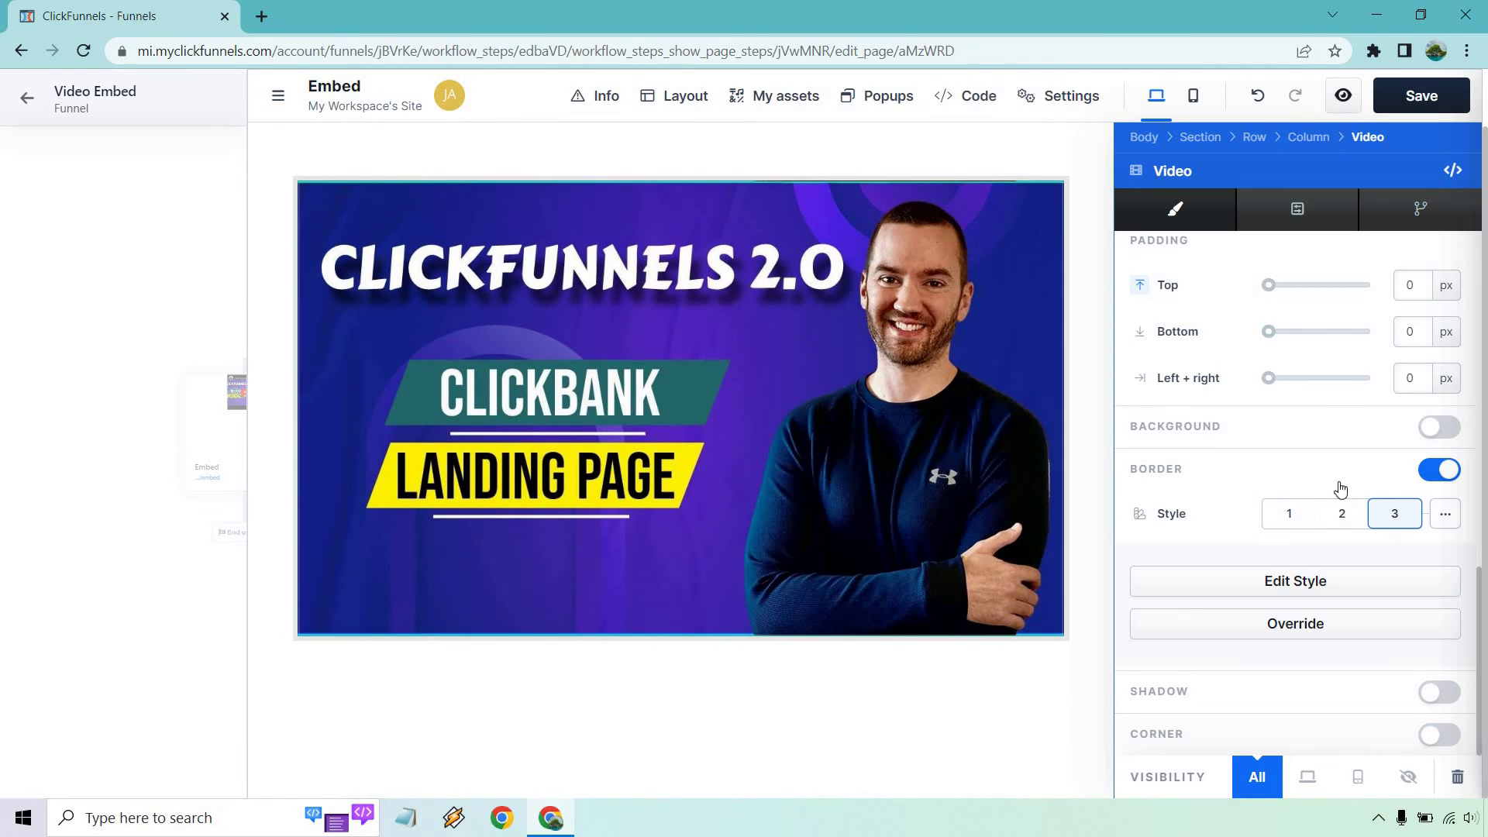
Toggle the video's shadow and rounded corners on, then off again.
{"action": "left_click", "coordinate": [1439, 691]}
{"action": "scroll", "coordinate": [1341, 500], "scroll_direction": "down", "scroll_amount": 3}
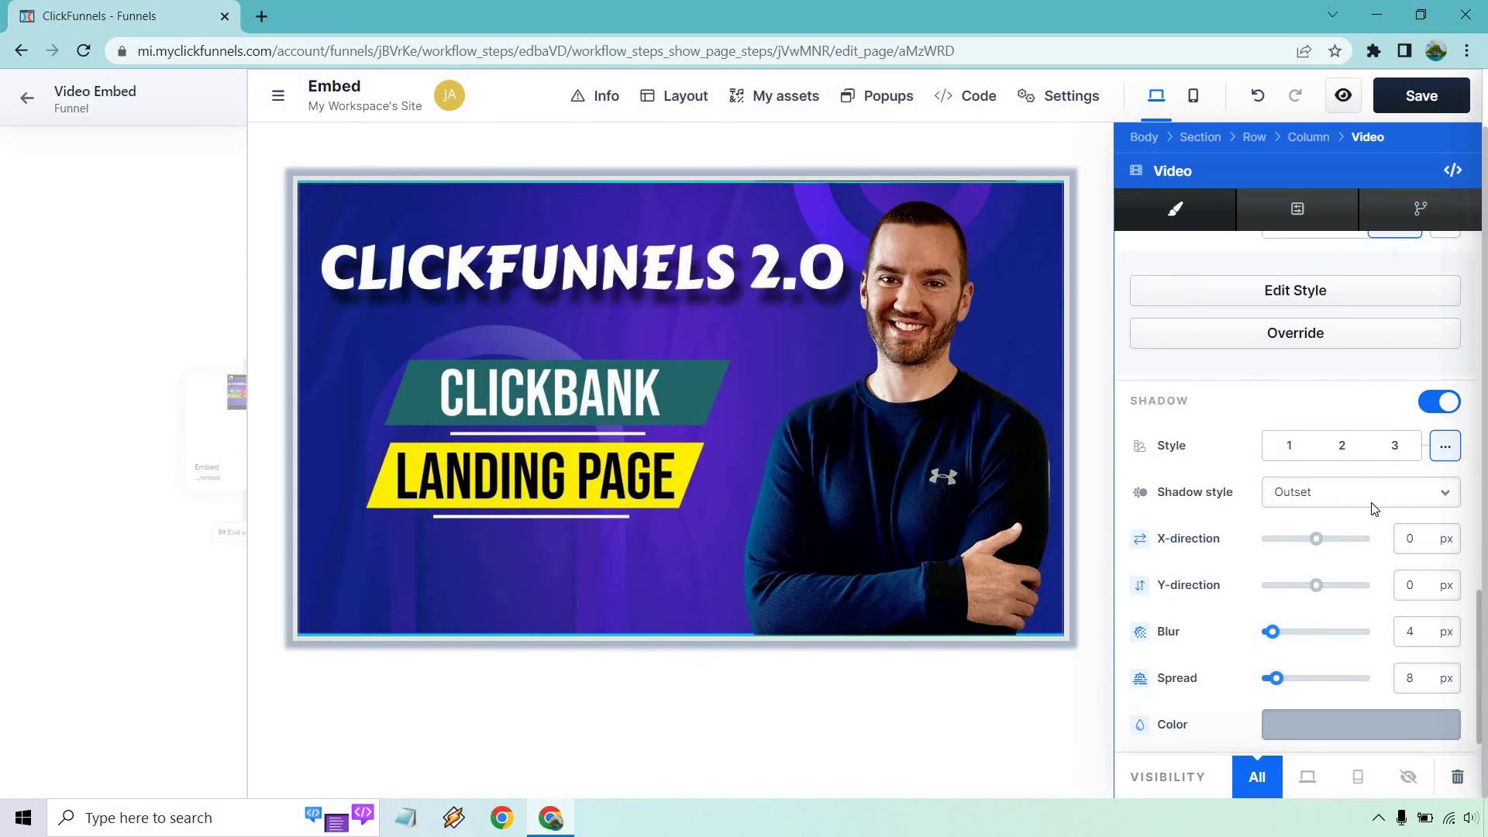
{"action": "left_click", "coordinate": [1439, 404]}
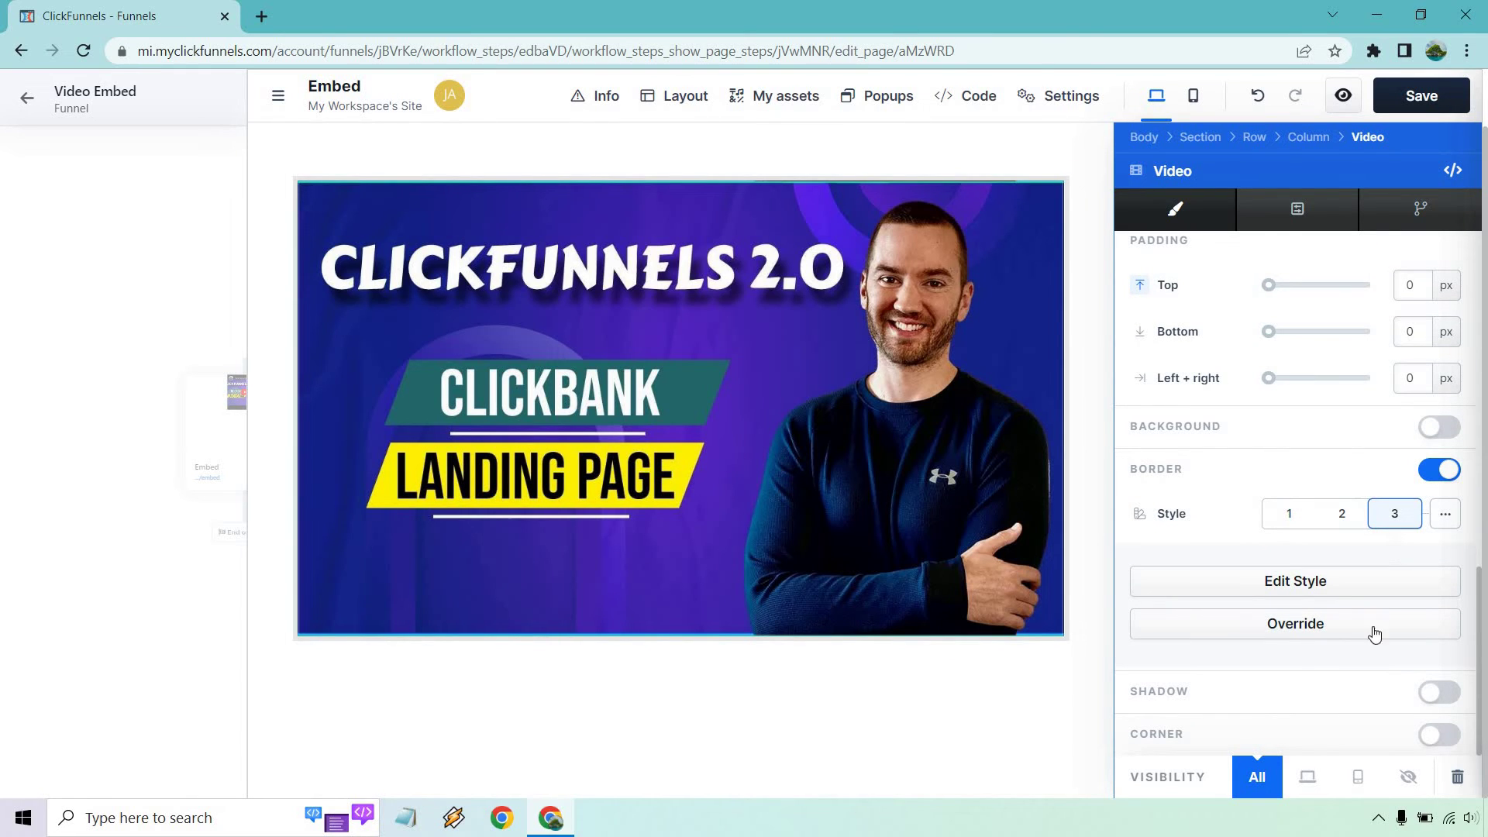
{"action": "left_click", "coordinate": [1441, 735]}
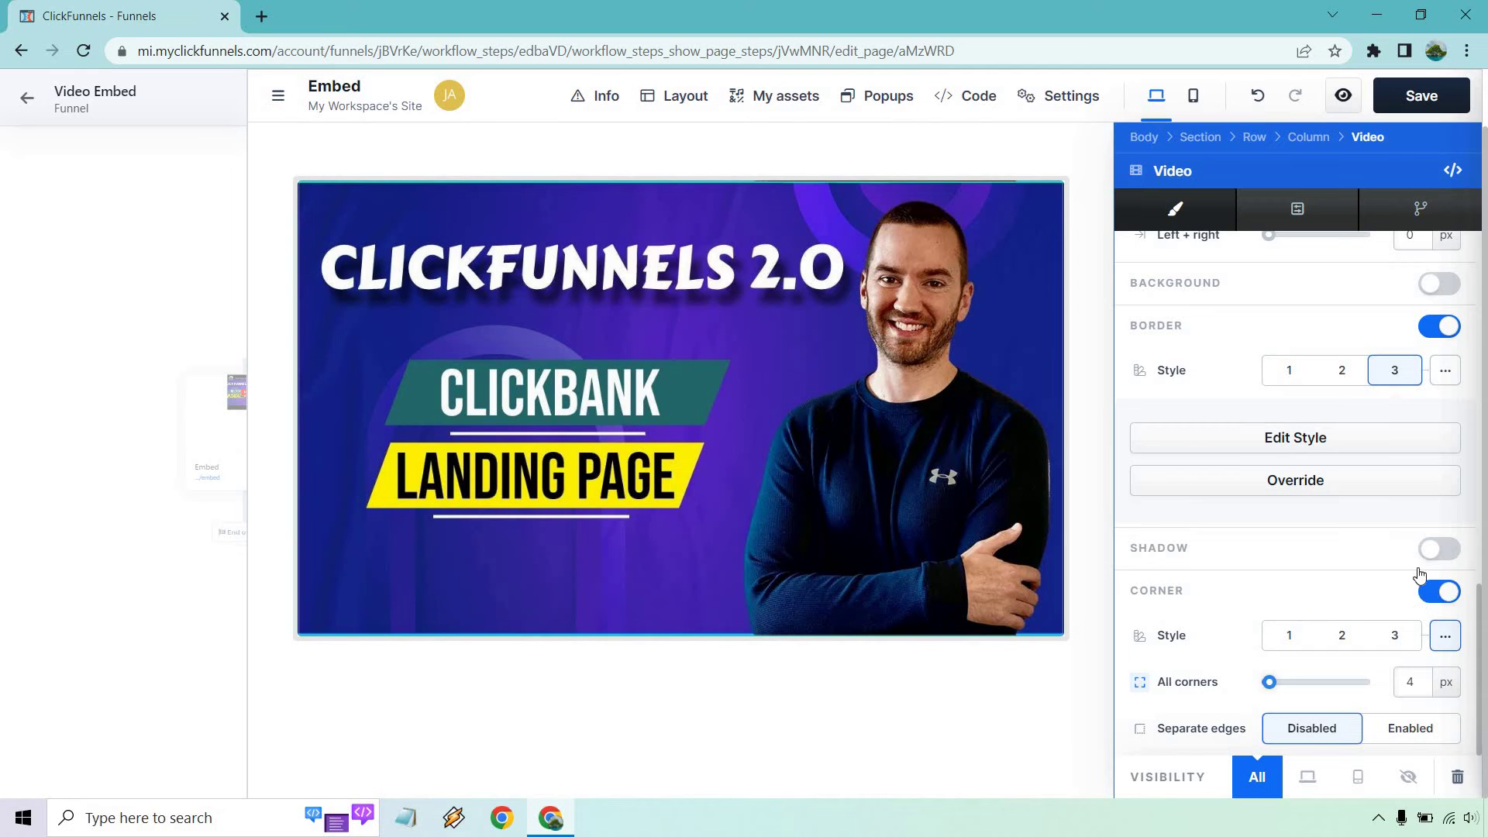
{"action": "left_click", "coordinate": [1436, 594]}
{"action": "scroll", "coordinate": [1382, 588], "scroll_direction": "up", "scroll_amount": 5}
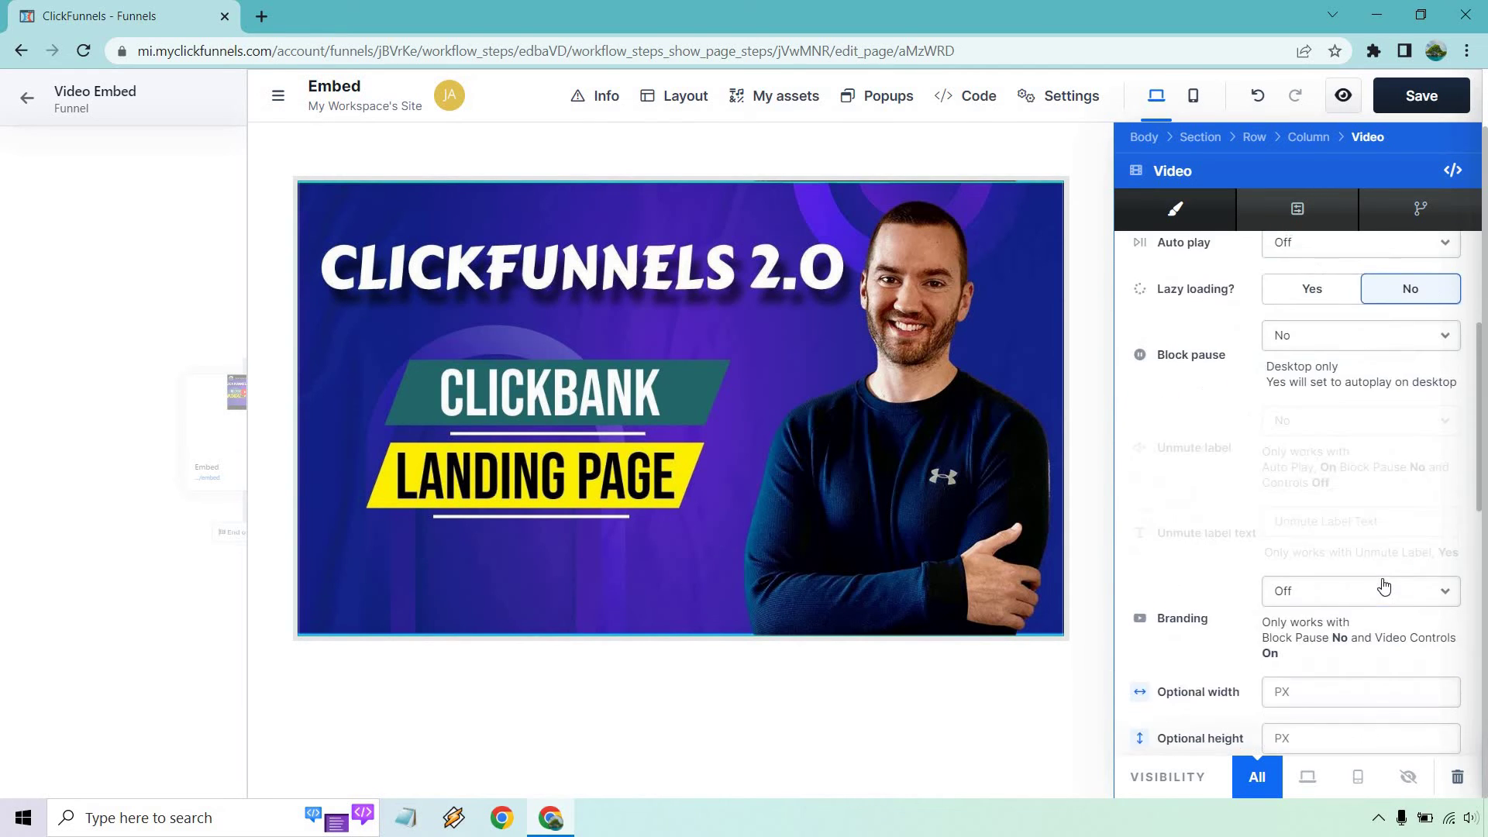
Enable the video's entrance animation and preview the glide-in and float-in styles.
{"action": "left_click", "coordinate": [1324, 206]}
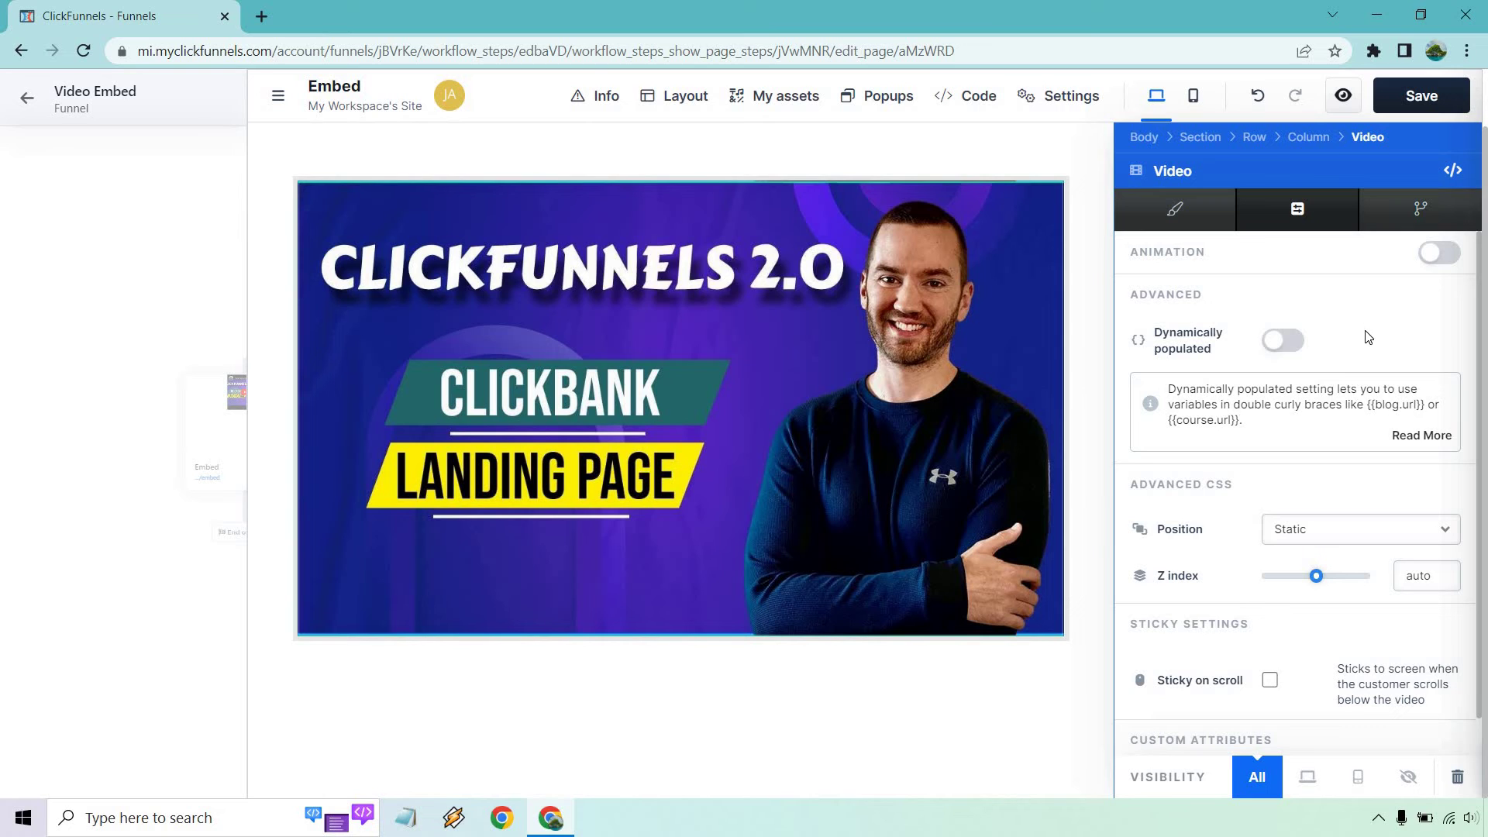
{"action": "left_click", "coordinate": [1439, 252]}
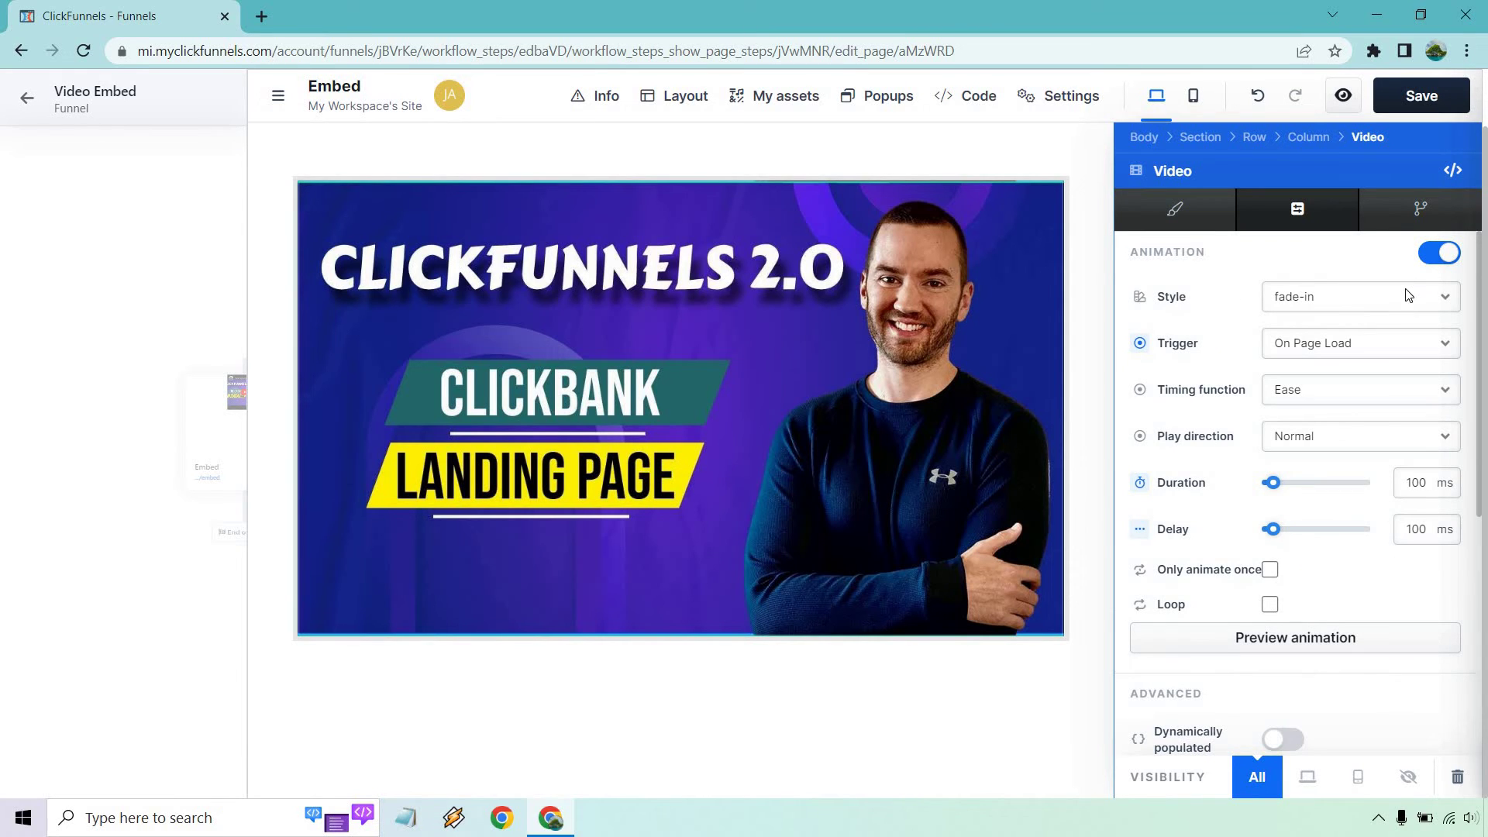
{"action": "left_click", "coordinate": [1362, 307]}
{"action": "left_click", "coordinate": [1327, 335]}
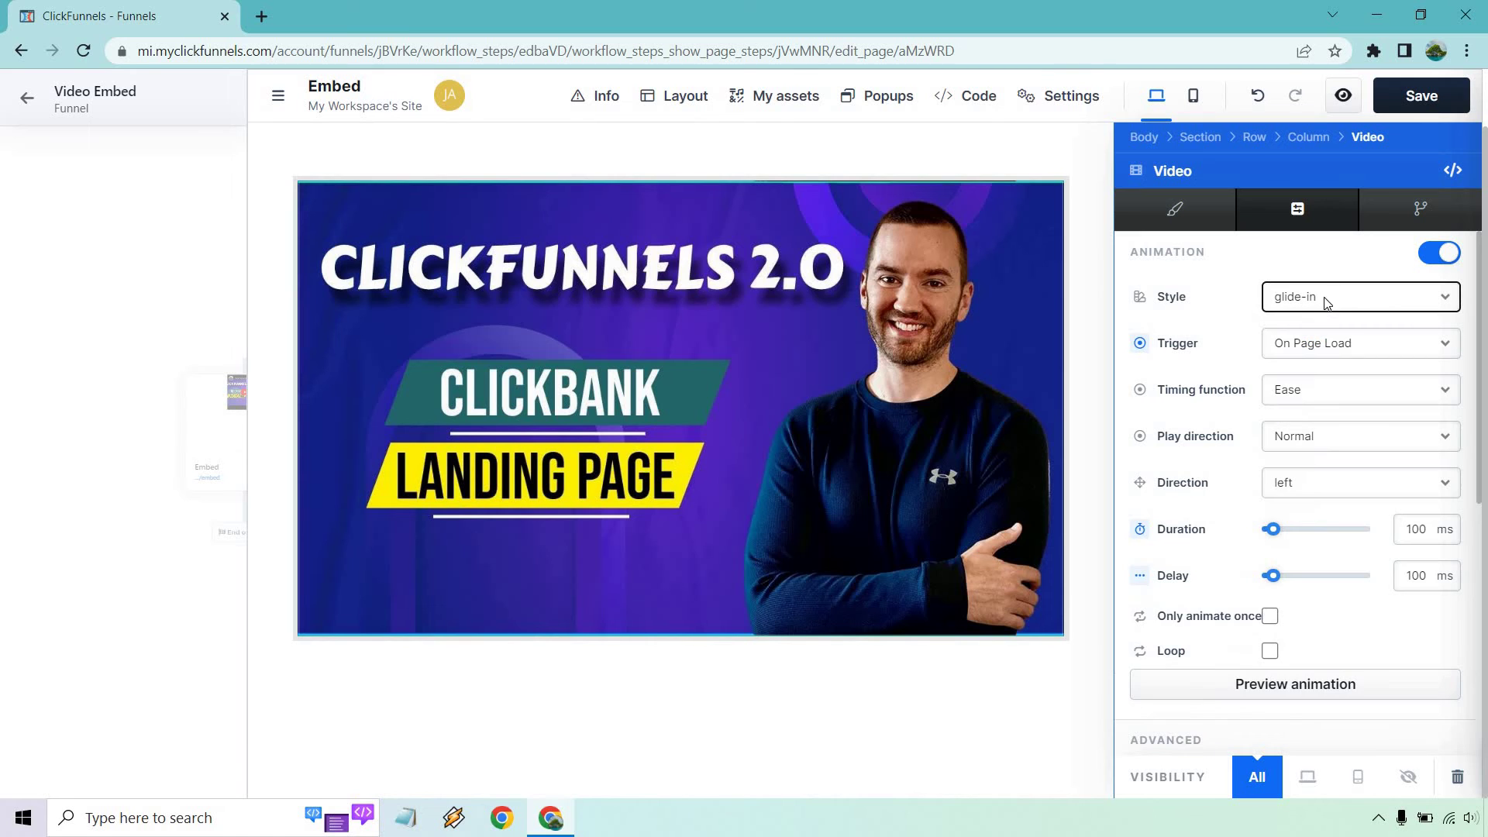
{"action": "left_click", "coordinate": [1337, 684]}
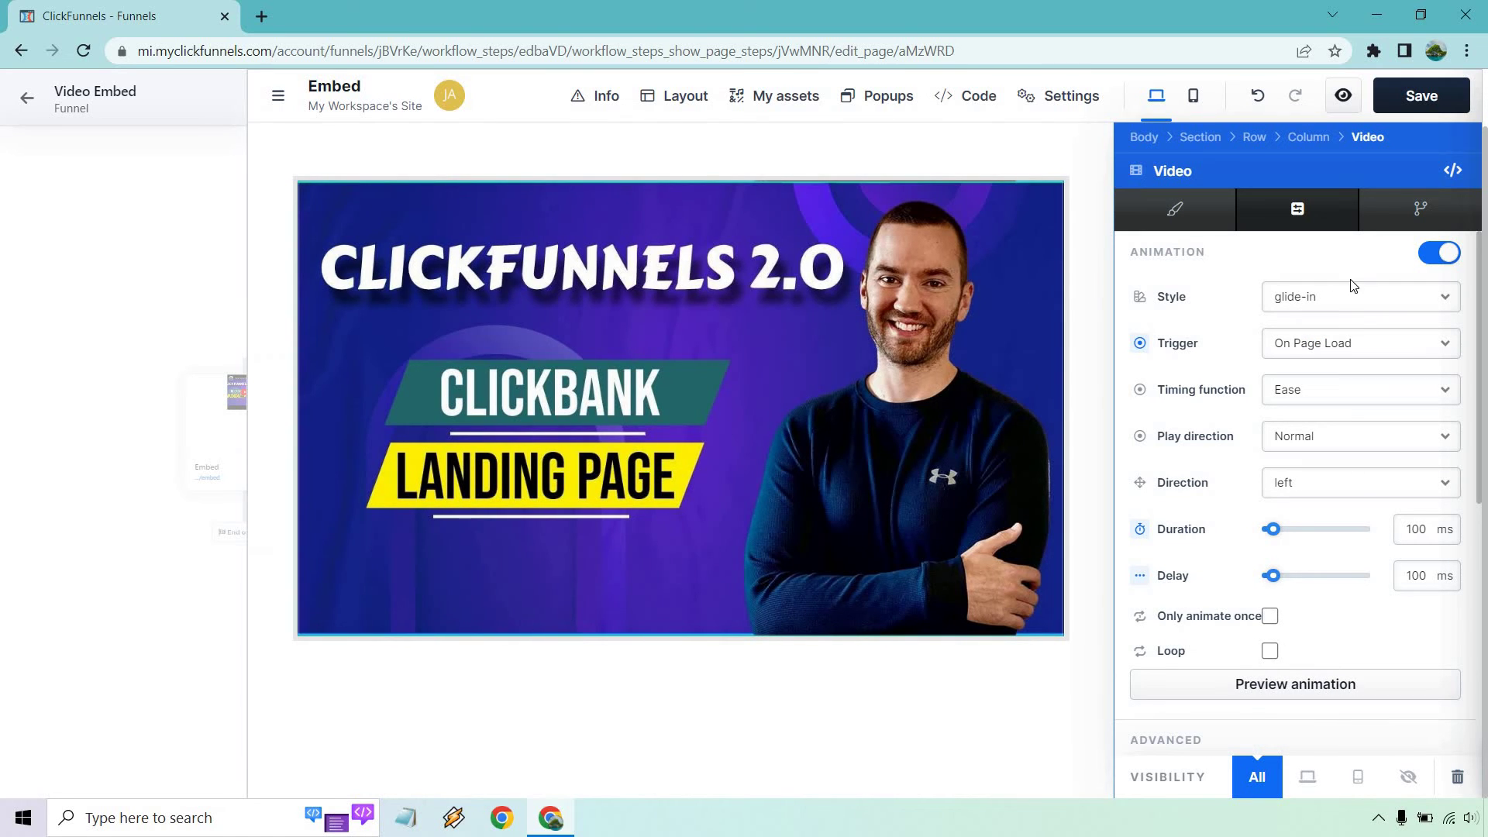
{"action": "left_click", "coordinate": [1357, 311]}
{"action": "left_click", "coordinate": [1335, 465]}
{"action": "left_click", "coordinate": [1337, 685]}
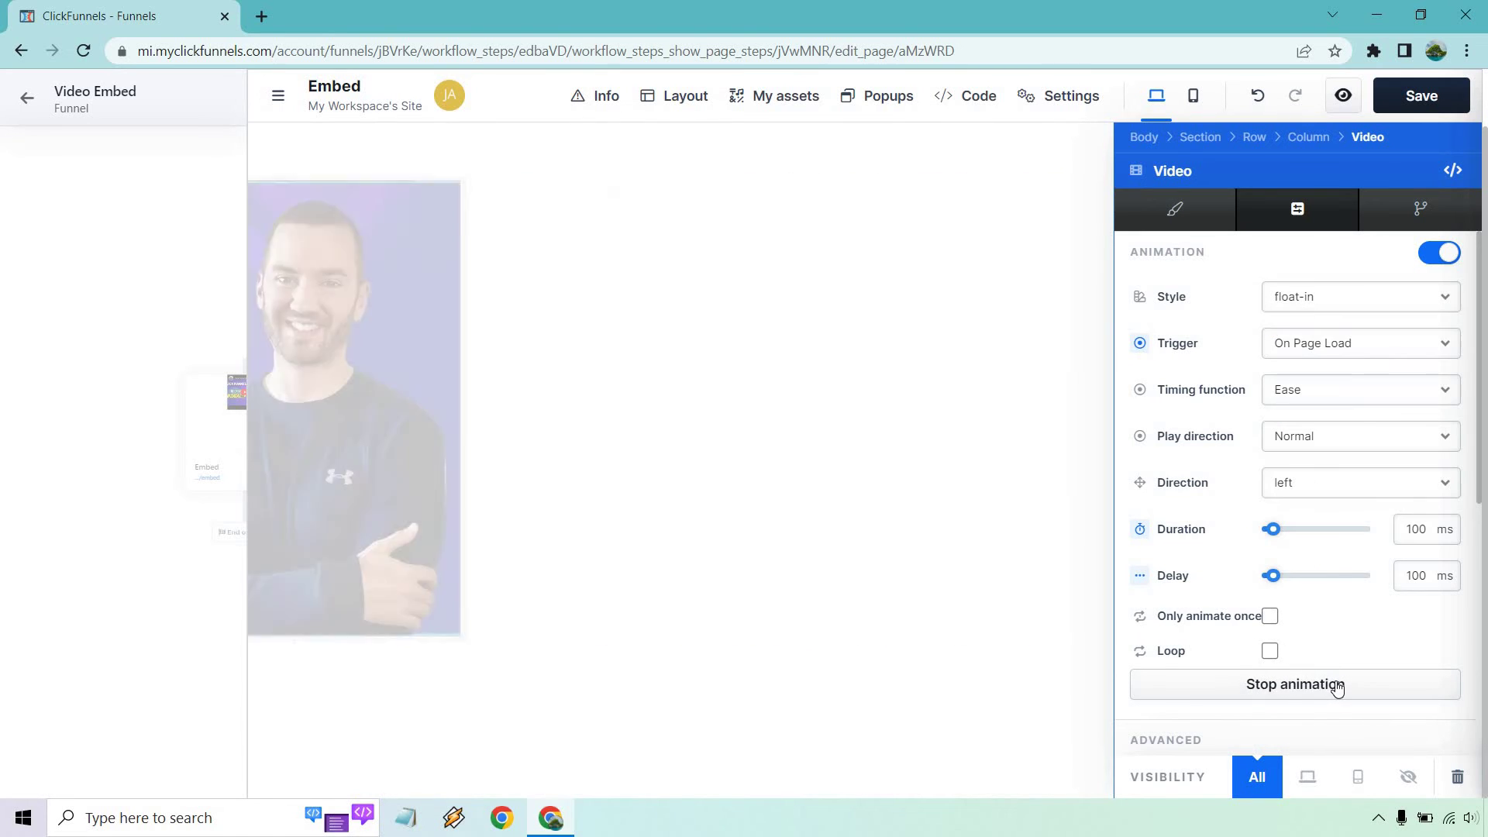
Lengthen the animation duration to 490 ms and switch to the reveal style, previewing it.
{"action": "left_click_drag", "start_coordinate": [1273, 538], "coordinate": [1293, 534]}
{"action": "left_click", "coordinate": [1310, 694]}
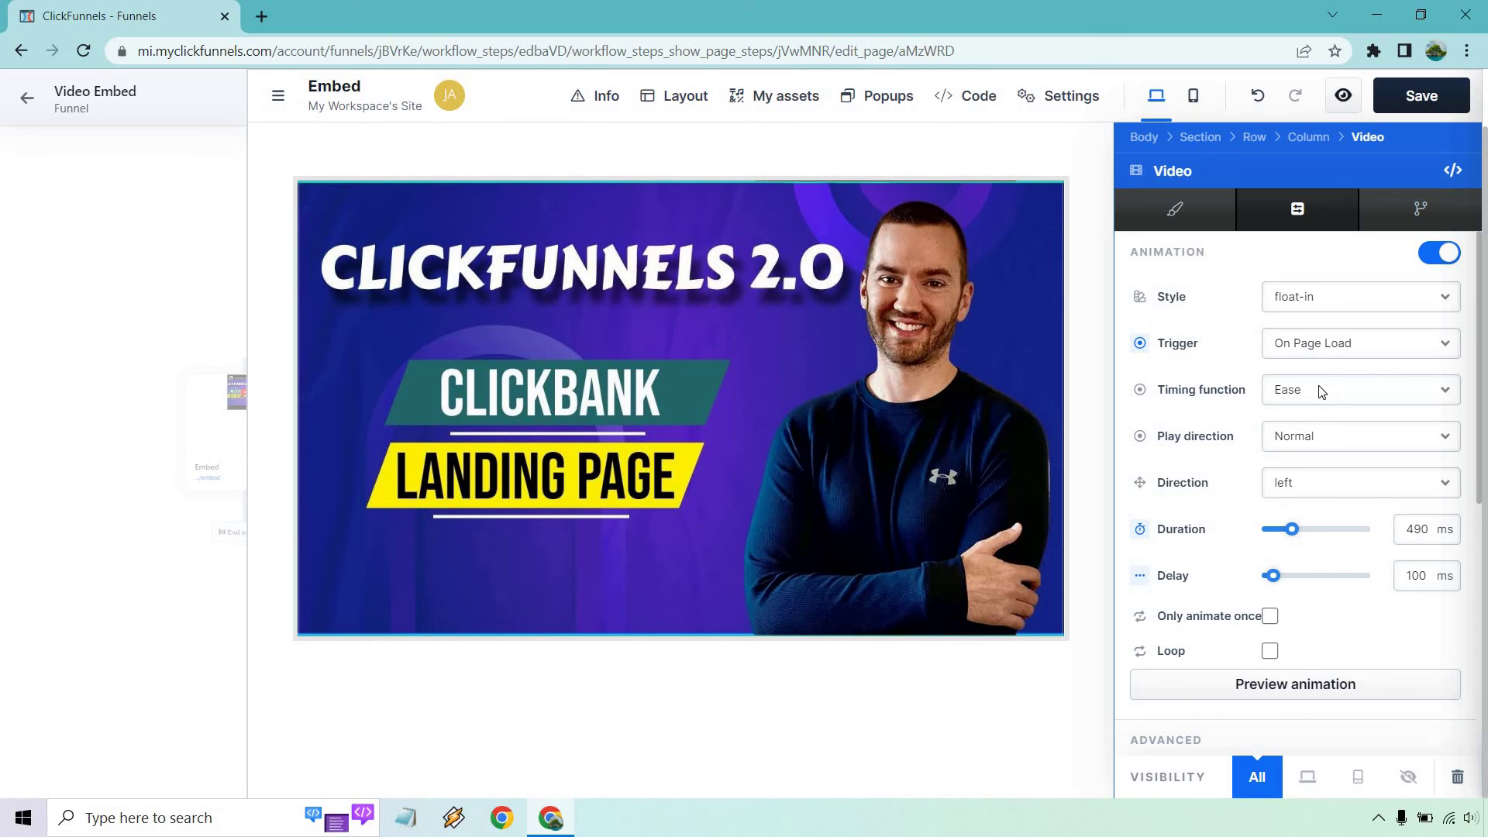
{"action": "left_click", "coordinate": [1307, 306]}
{"action": "left_click", "coordinate": [1336, 508]}
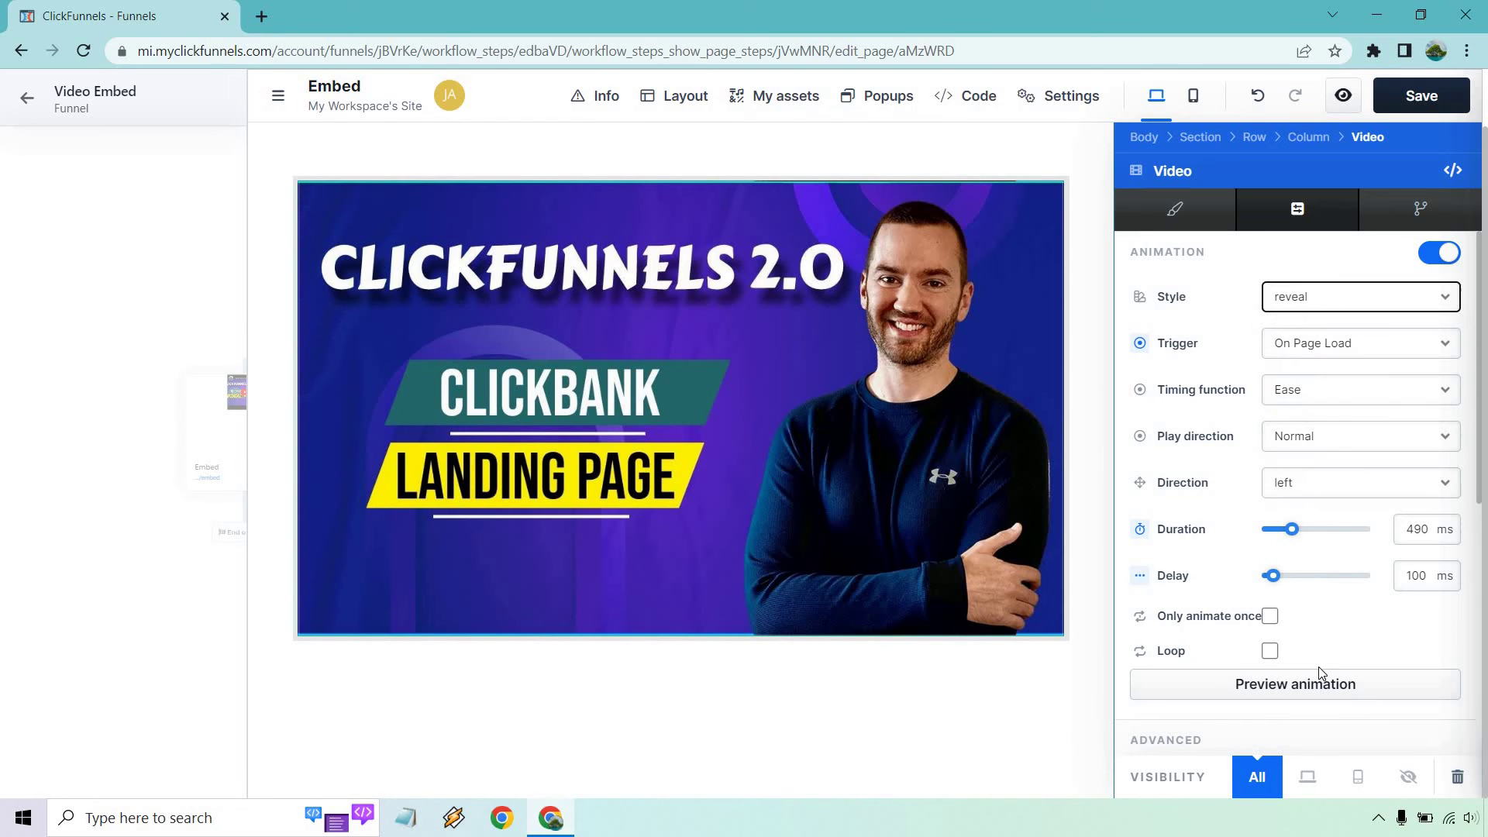
{"action": "left_click", "coordinate": [1323, 683]}
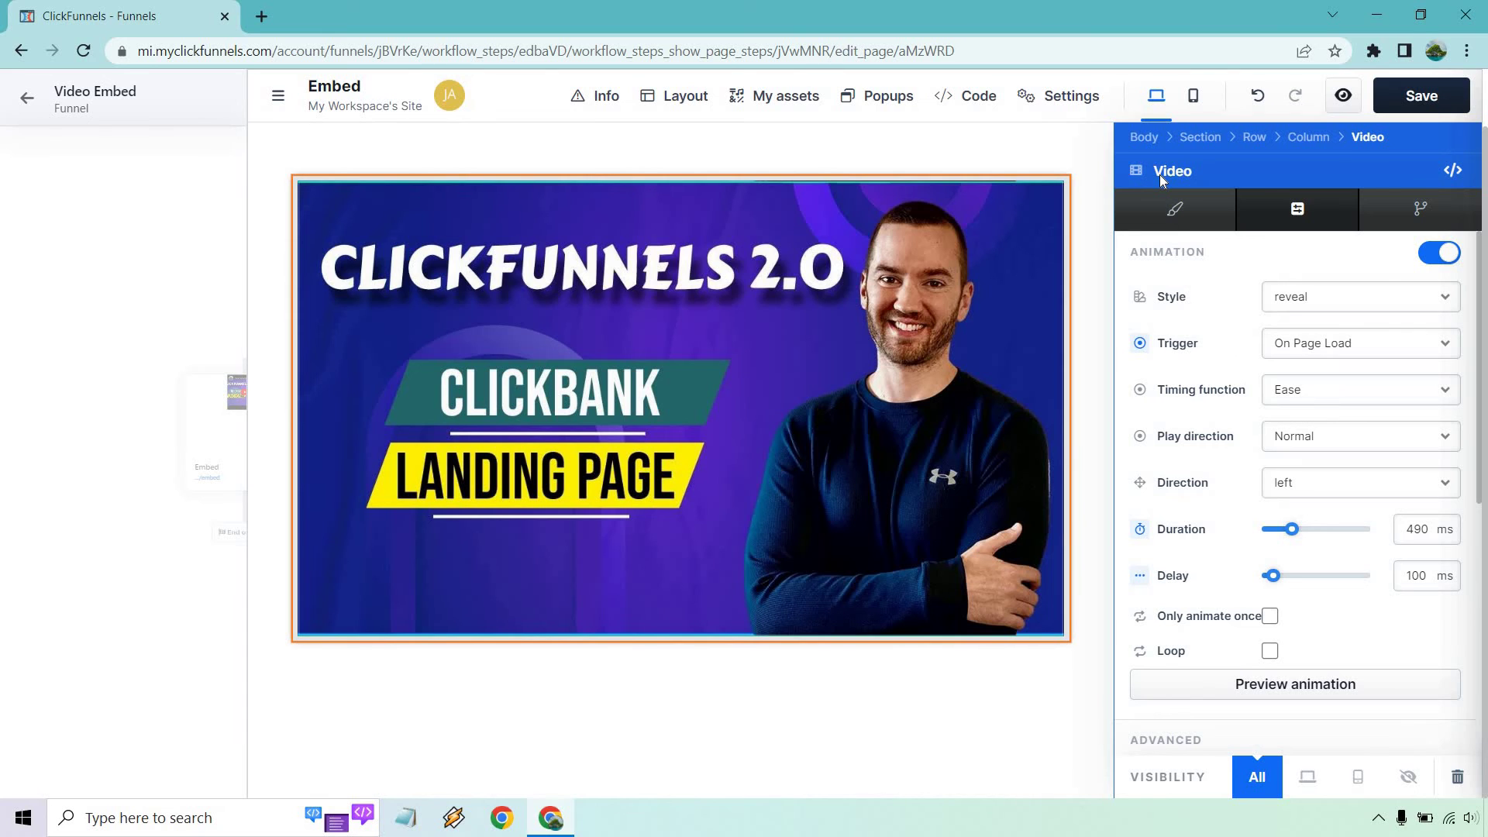
Go from the Column settings back to the video element's own Video settings.
{"action": "left_click", "coordinate": [1308, 138]}
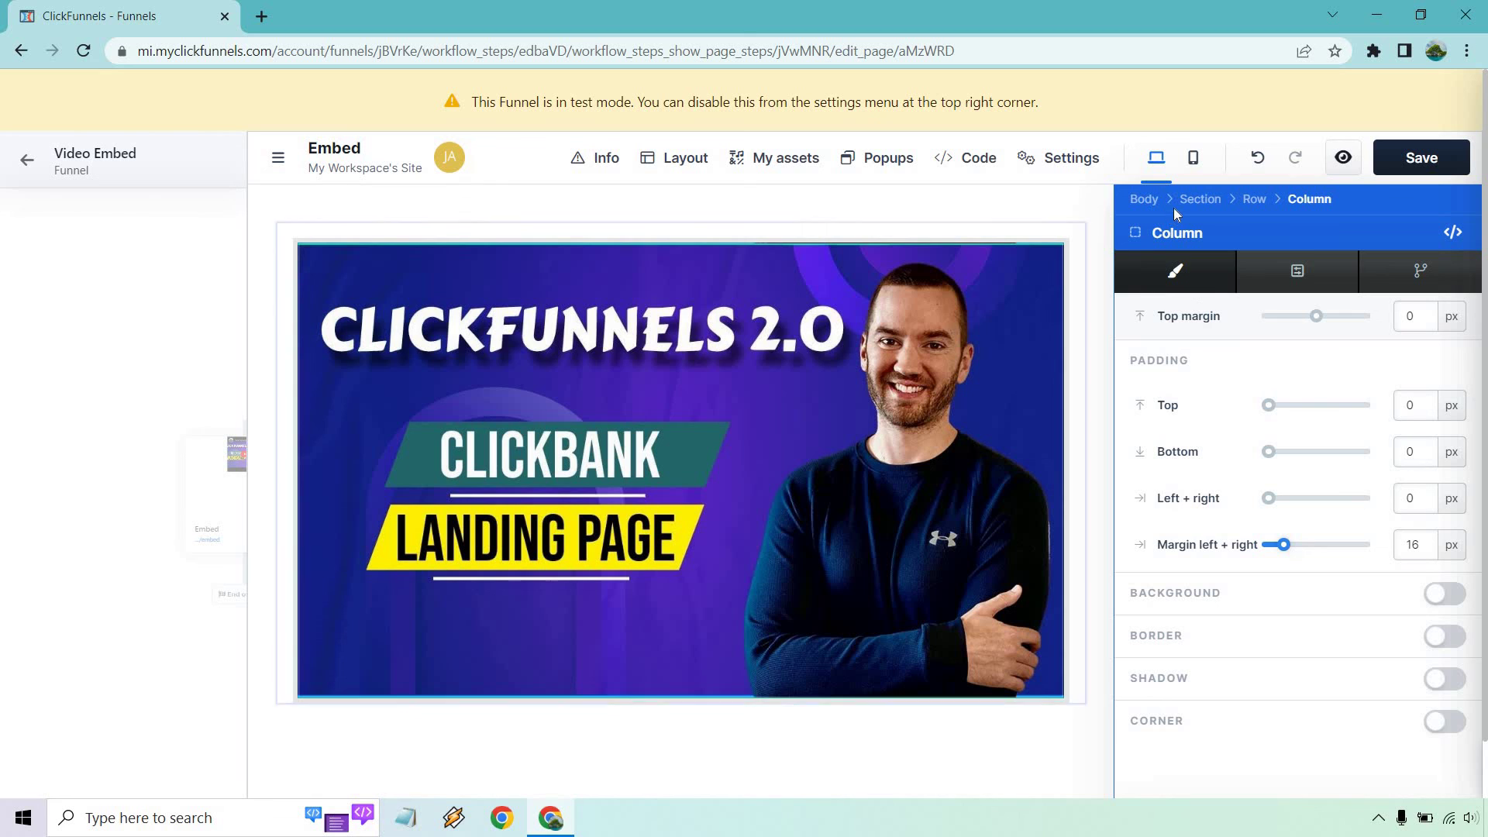
{"action": "left_click", "coordinate": [970, 391]}
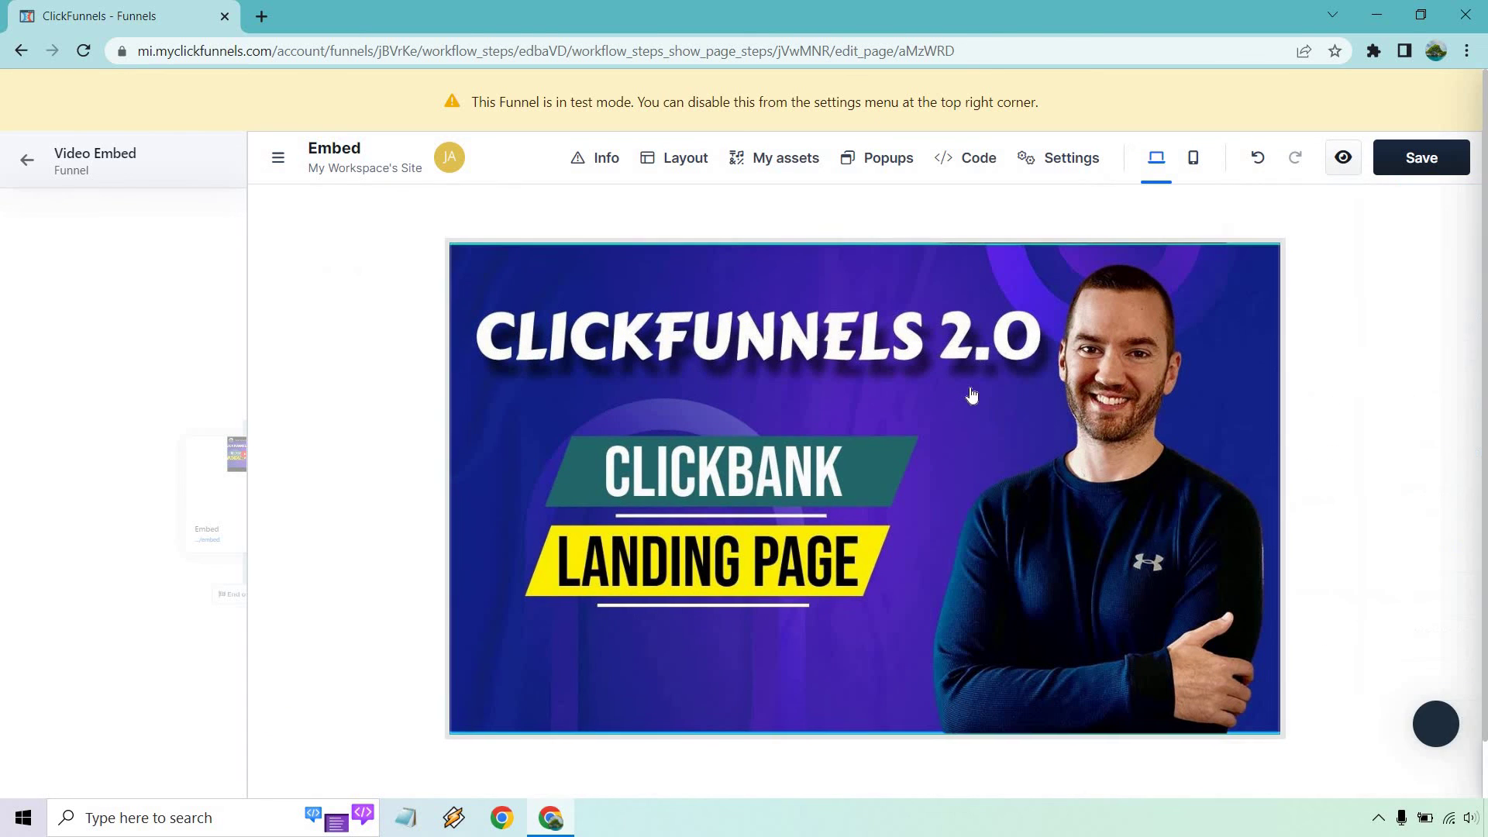